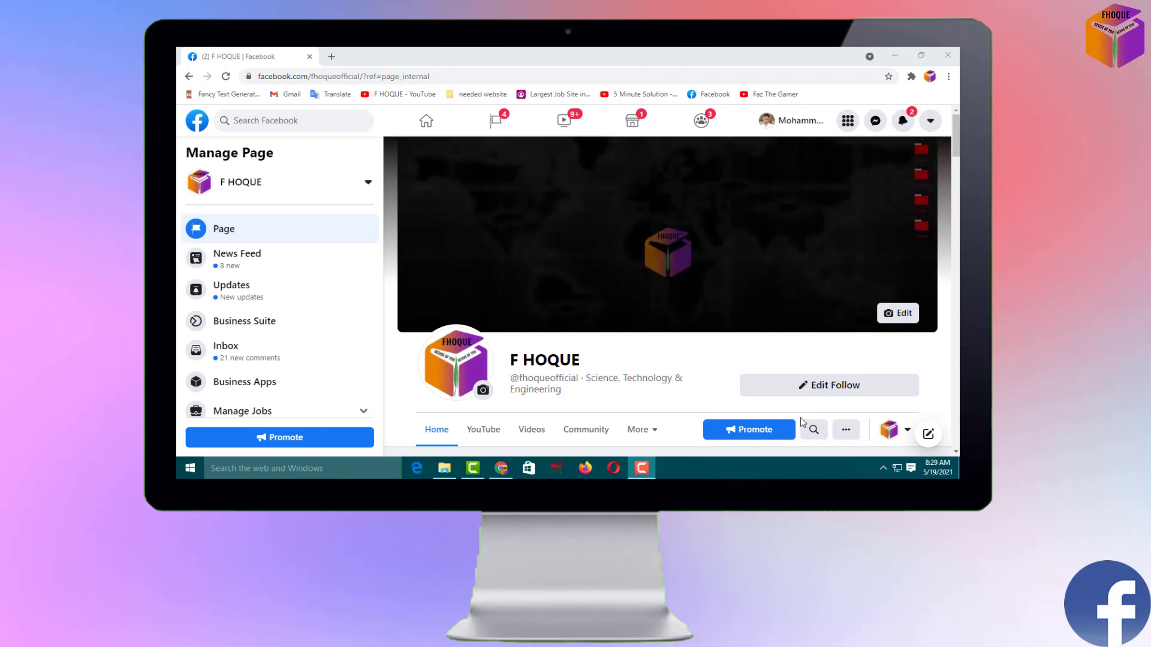
Open the YouTube tab on the F HOQUE Facebook page
{"action": "left_click_drag", "start_coordinate": [954, 134], "coordinate": [955, 157]}
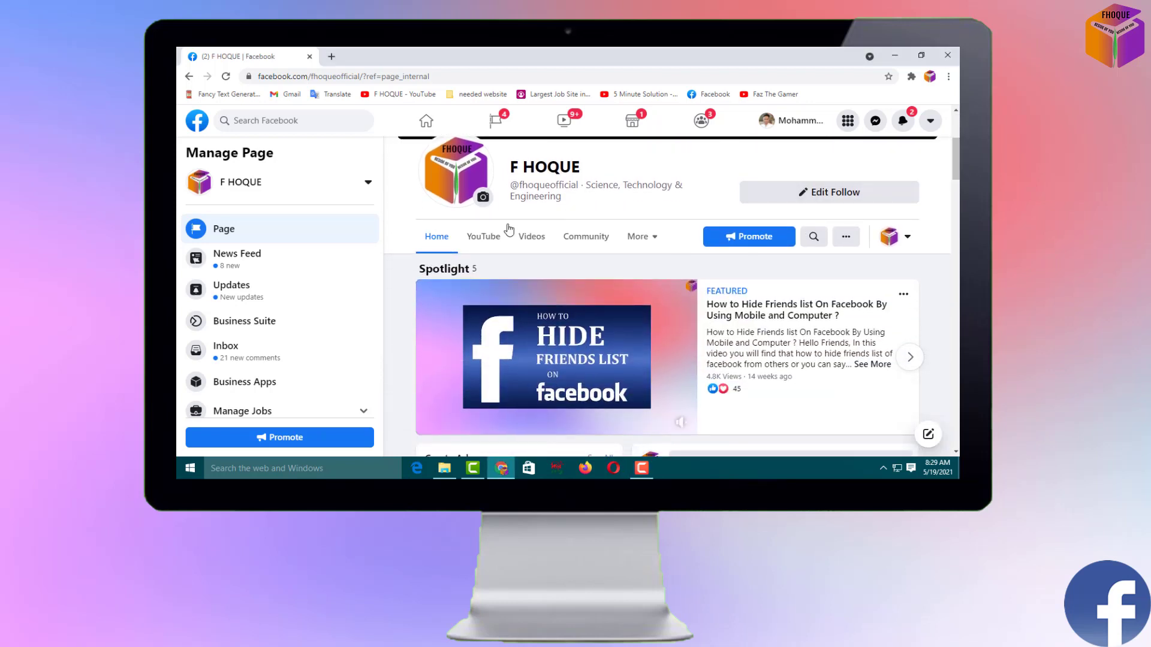
{"action": "left_click", "coordinate": [477, 238]}
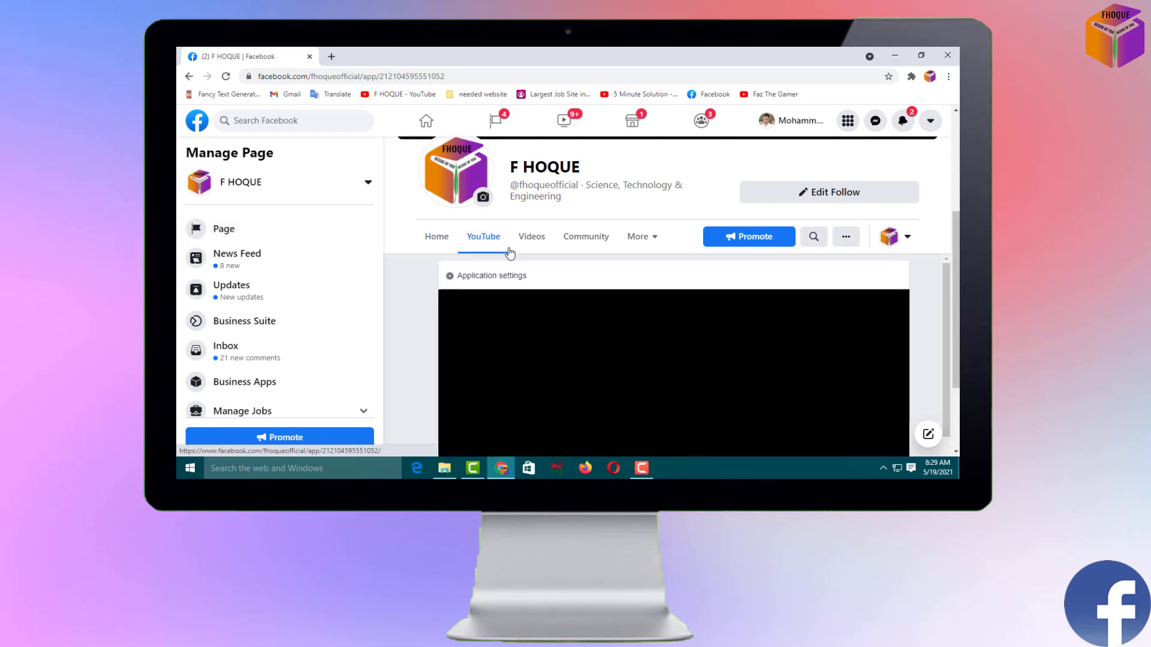
{"action": "scroll", "coordinate": [948, 270], "scroll_direction": "down", "scroll_amount": 2}
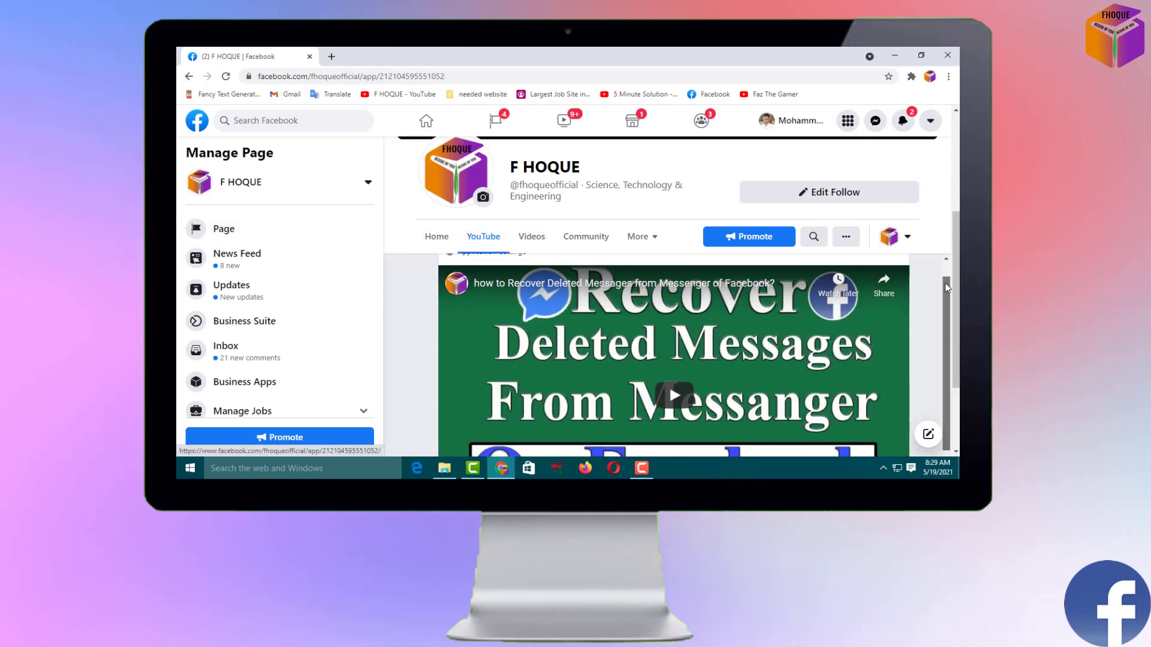
{"action": "scroll", "coordinate": [942, 293], "scroll_direction": "down", "scroll_amount": 1}
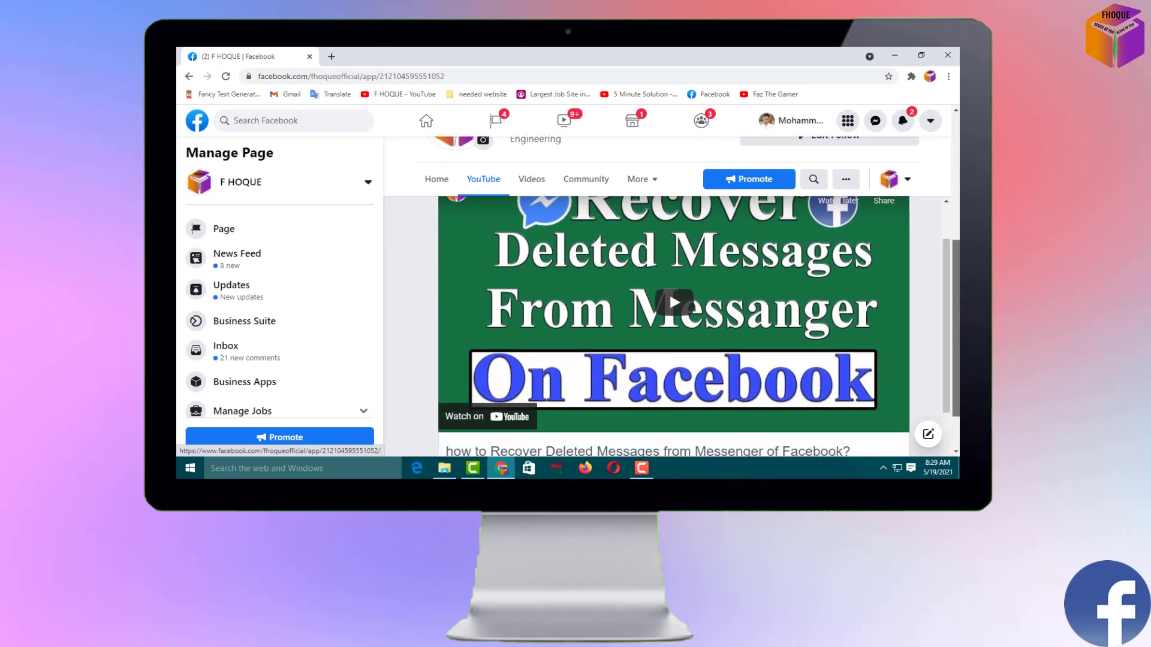
Play the embedded channel video and open it on YouTube in a new tab
{"action": "scroll", "coordinate": [947, 276], "scroll_direction": "up", "scroll_amount": 1}
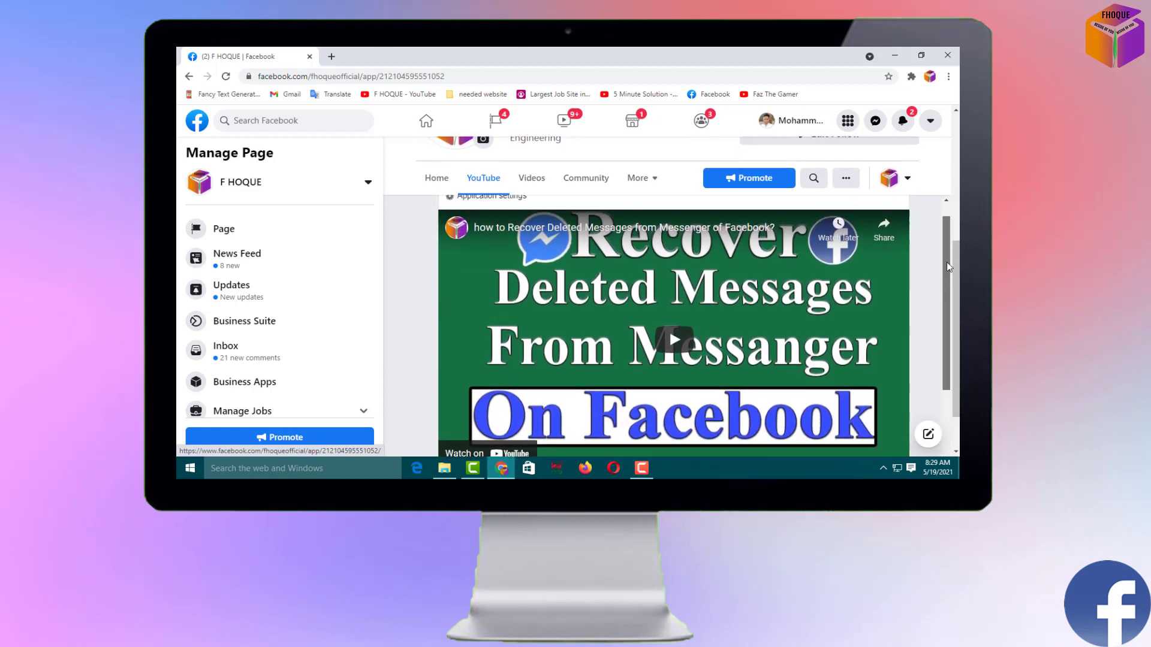
{"action": "scroll", "coordinate": [948, 261], "scroll_direction": "down", "scroll_amount": 1}
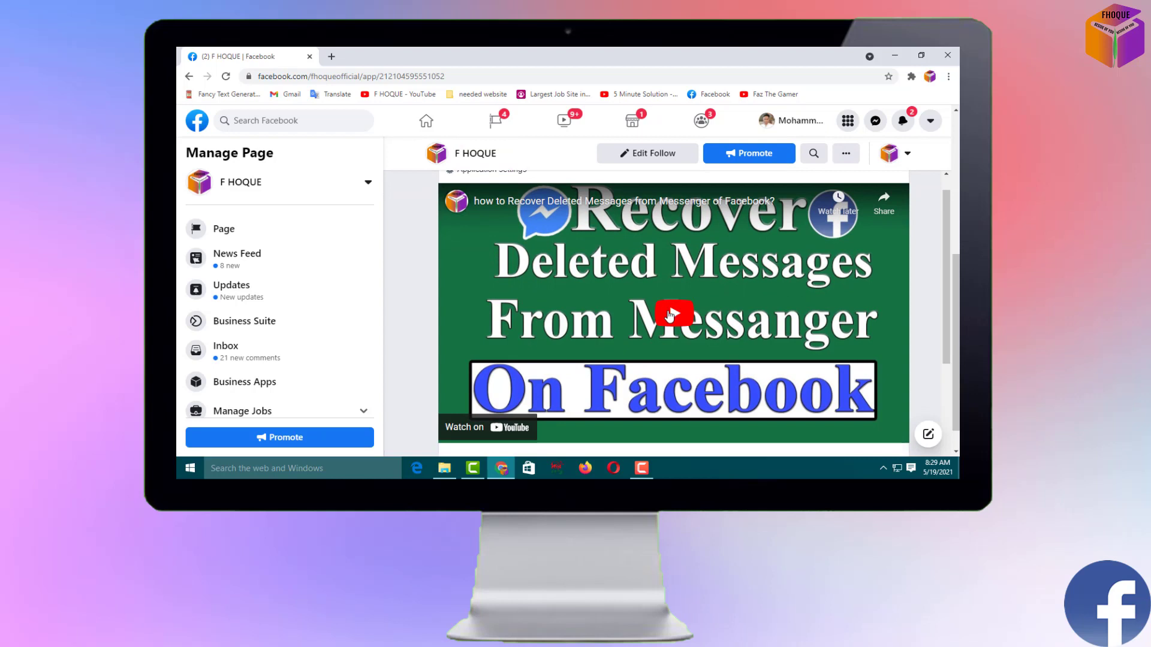
{"action": "left_click", "coordinate": [678, 319]}
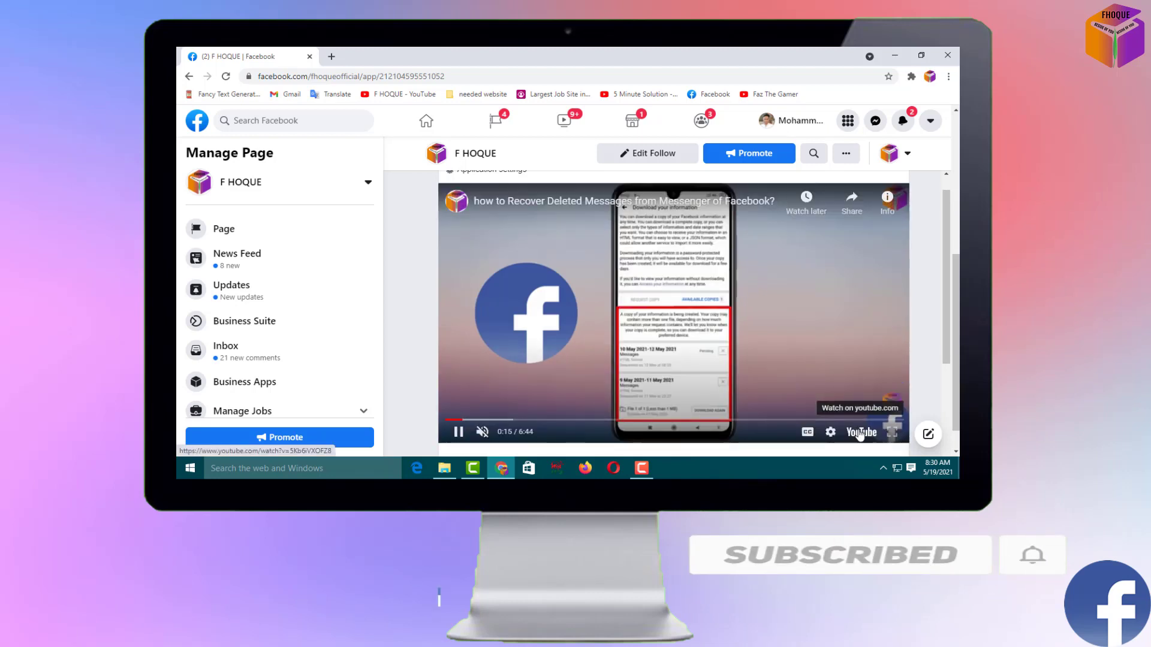
{"action": "left_click", "coordinate": [861, 432]}
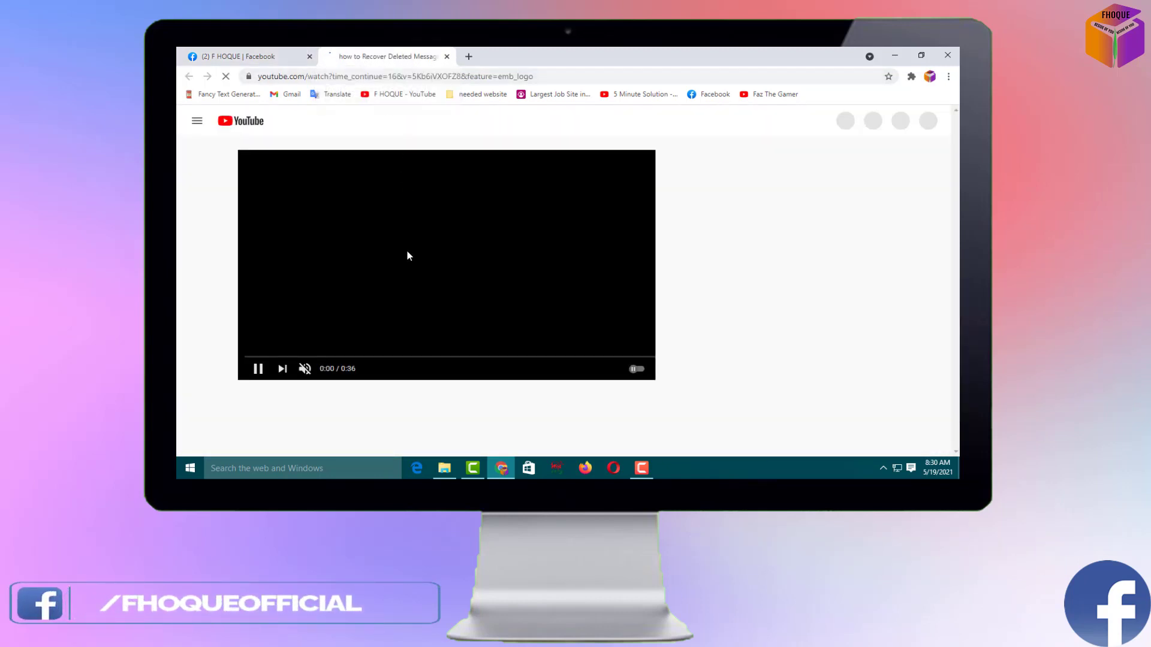
Switch back to the Facebook browser tab with Ctrl+1
{"action": "key", "text": "ctrl+1"}
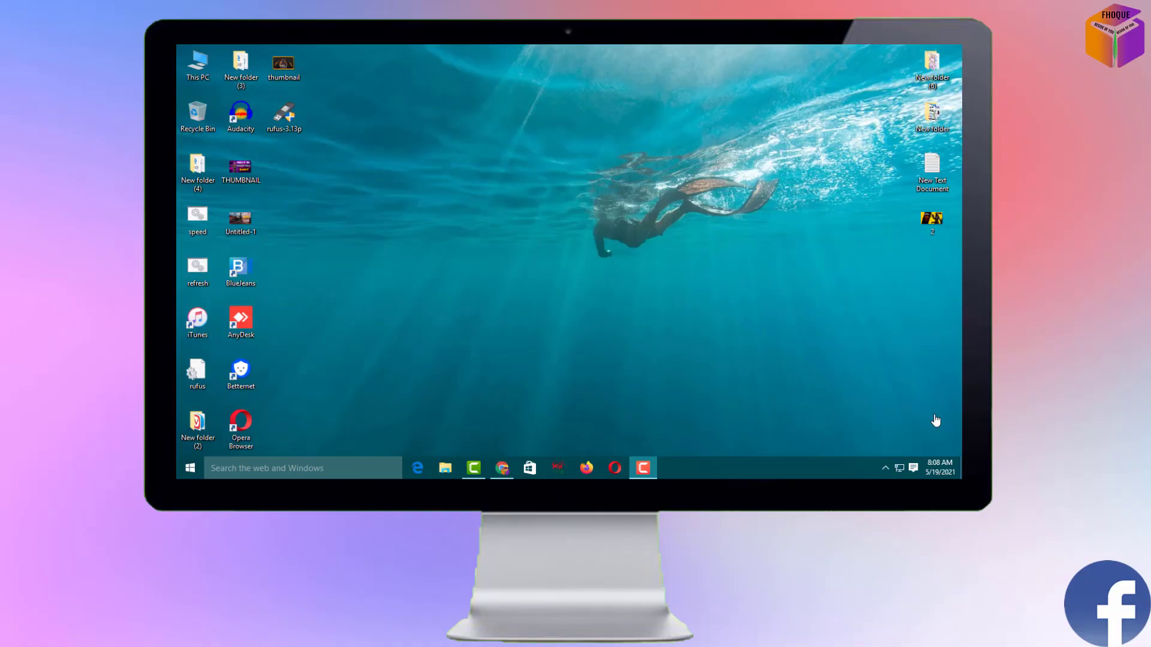
Return to the Facebook feed and expand See More down to Your Shortcuts
{"action": "left_click", "coordinate": [504, 469]}
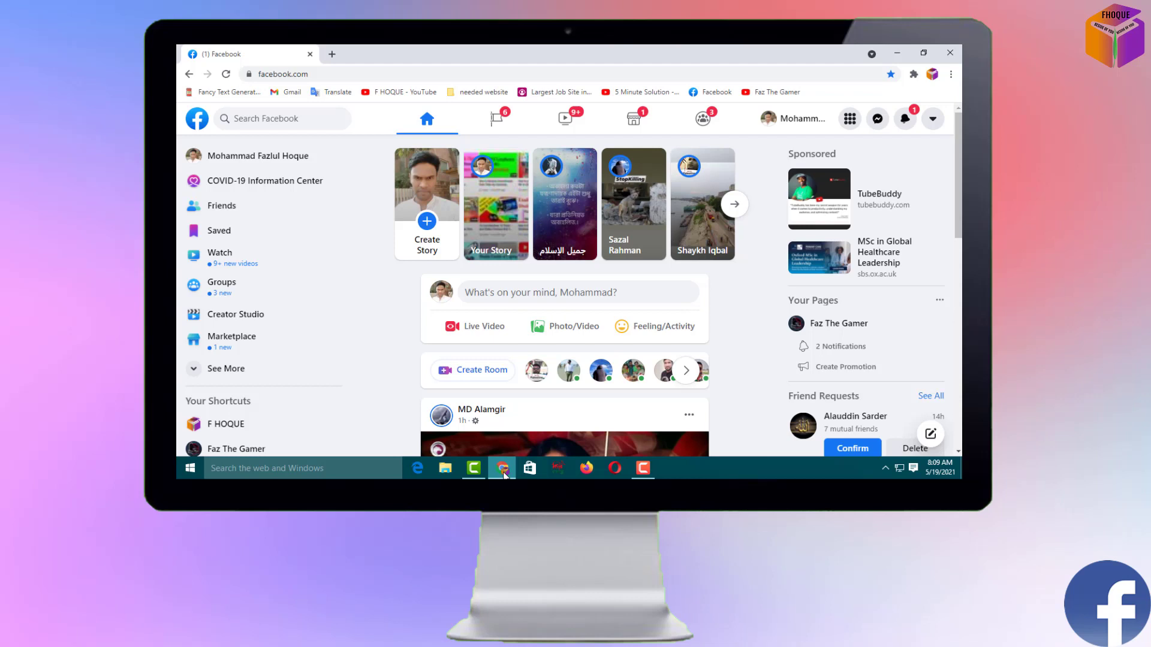
{"action": "left_click", "coordinate": [261, 370]}
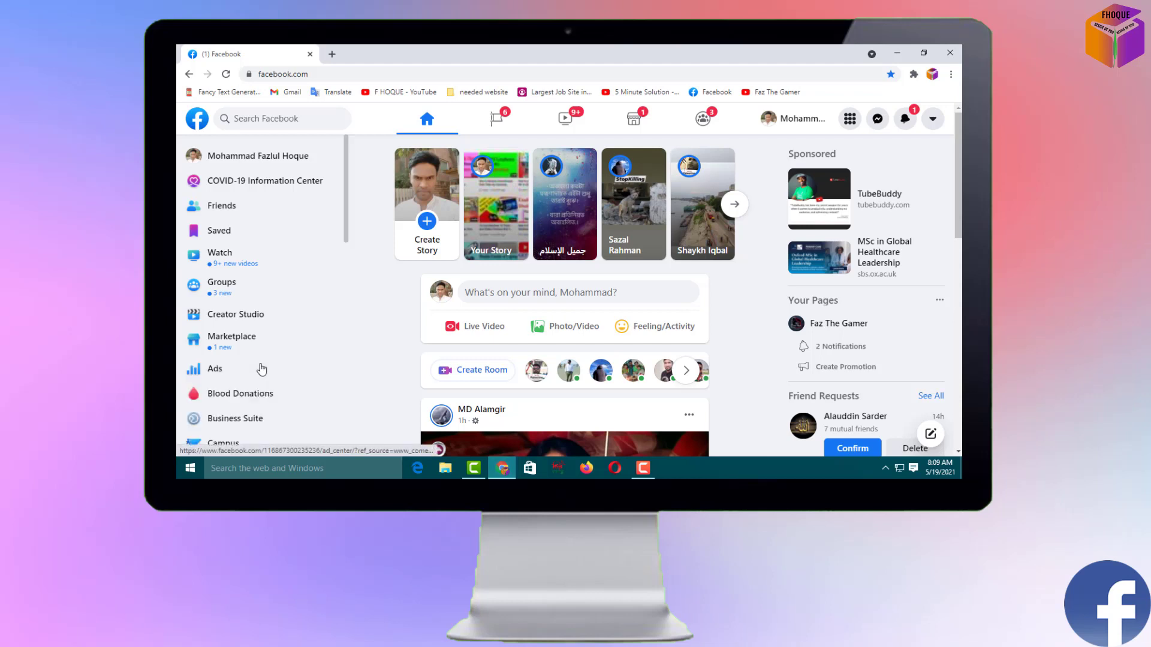
{"action": "scroll", "coordinate": [261, 370], "scroll_direction": "down", "scroll_amount": 5}
{"action": "scroll", "coordinate": [259, 315], "scroll_direction": "up", "scroll_amount": 5}
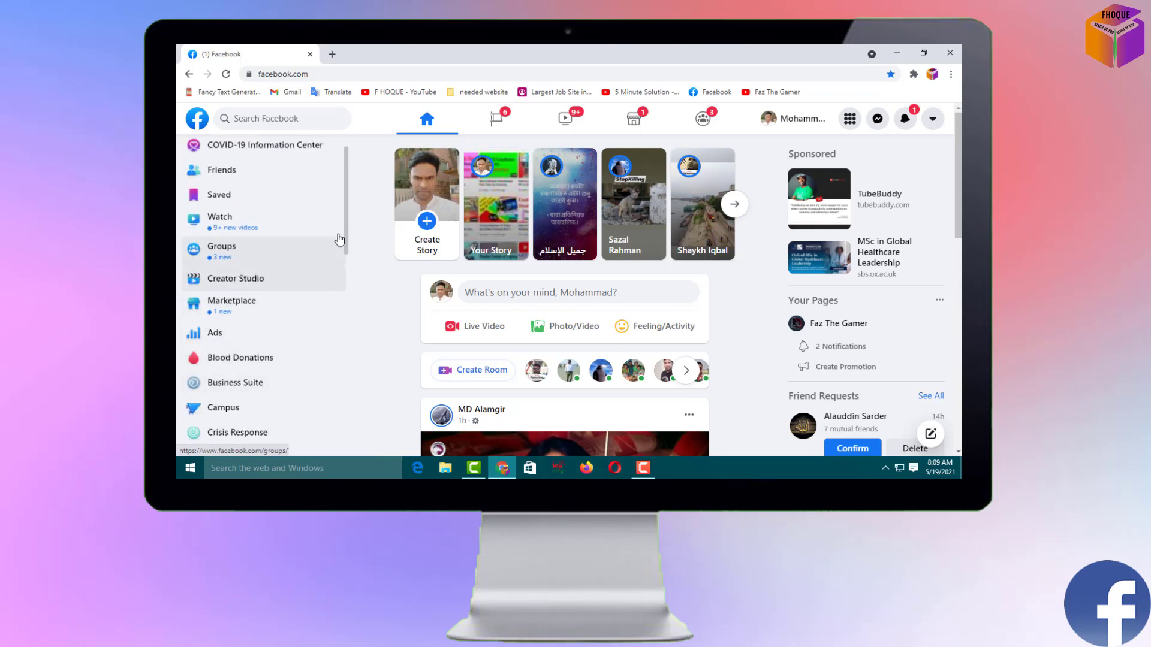
{"action": "scroll", "coordinate": [341, 271], "scroll_direction": "down", "scroll_amount": 3}
{"action": "scroll", "coordinate": [341, 271], "scroll_direction": "down", "scroll_amount": 5}
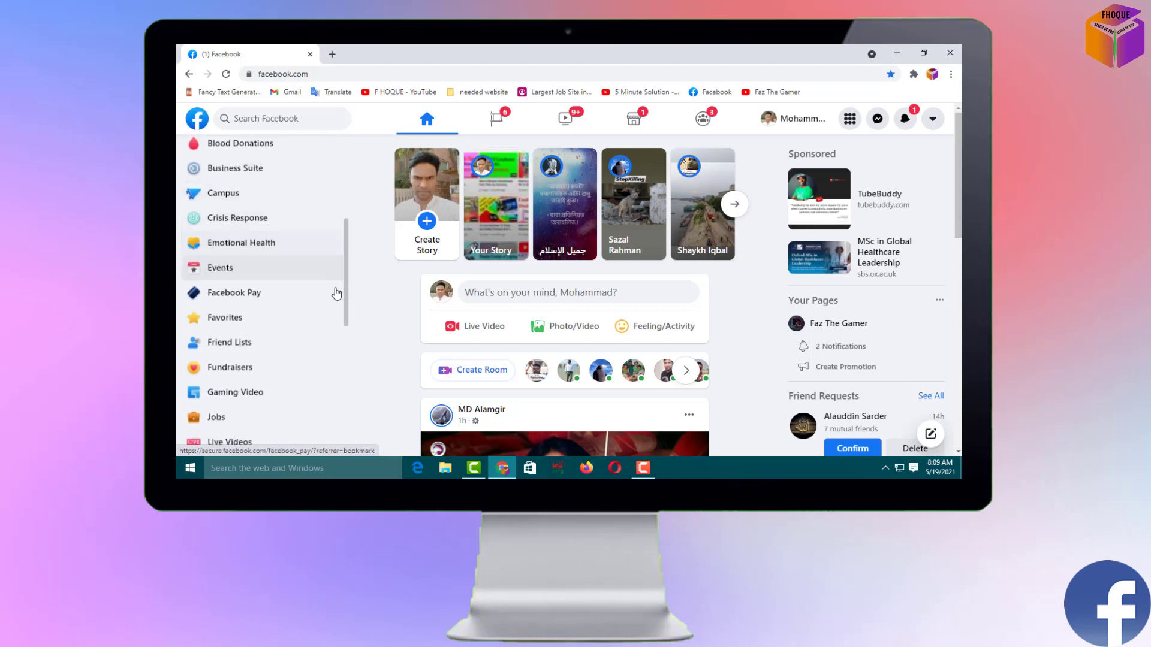
{"action": "scroll", "coordinate": [335, 350], "scroll_direction": "down", "scroll_amount": 4}
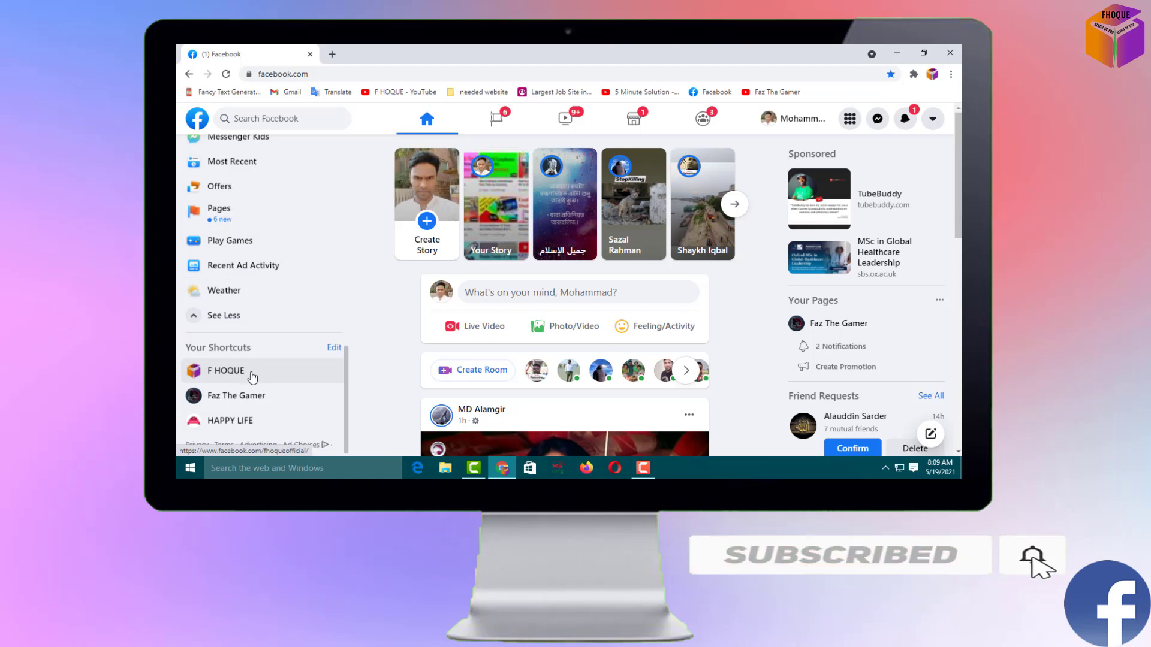
Open the F HOQUE page and check its More tab list for a YouTube tab
{"action": "left_click", "coordinate": [251, 377]}
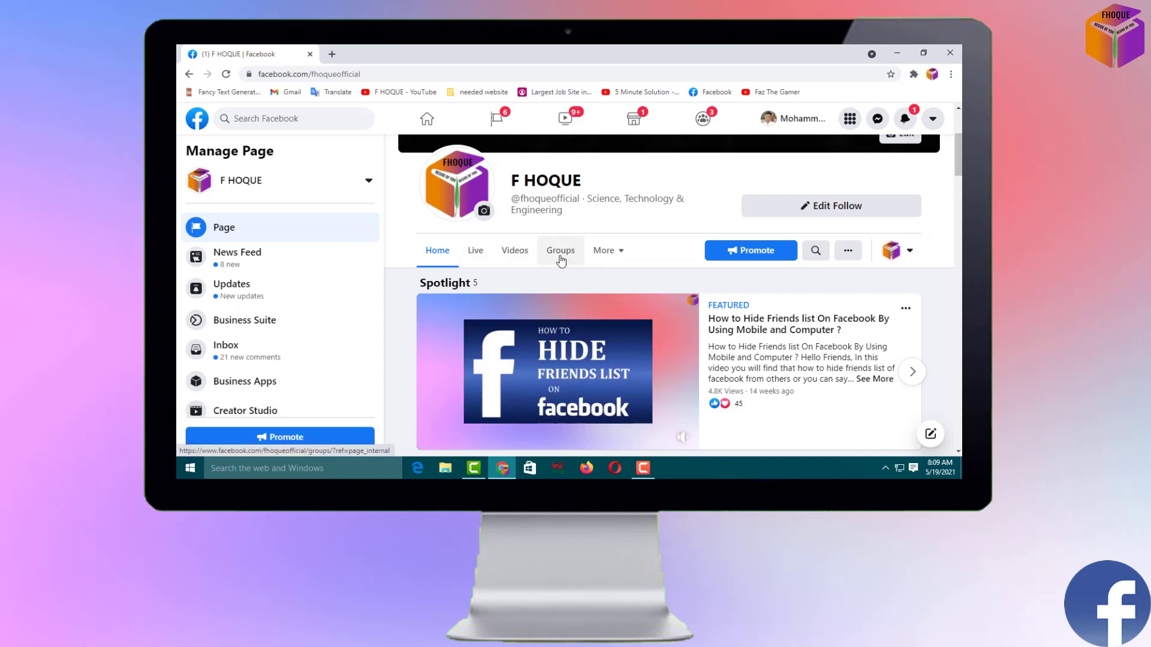
{"action": "left_click", "coordinate": [618, 257]}
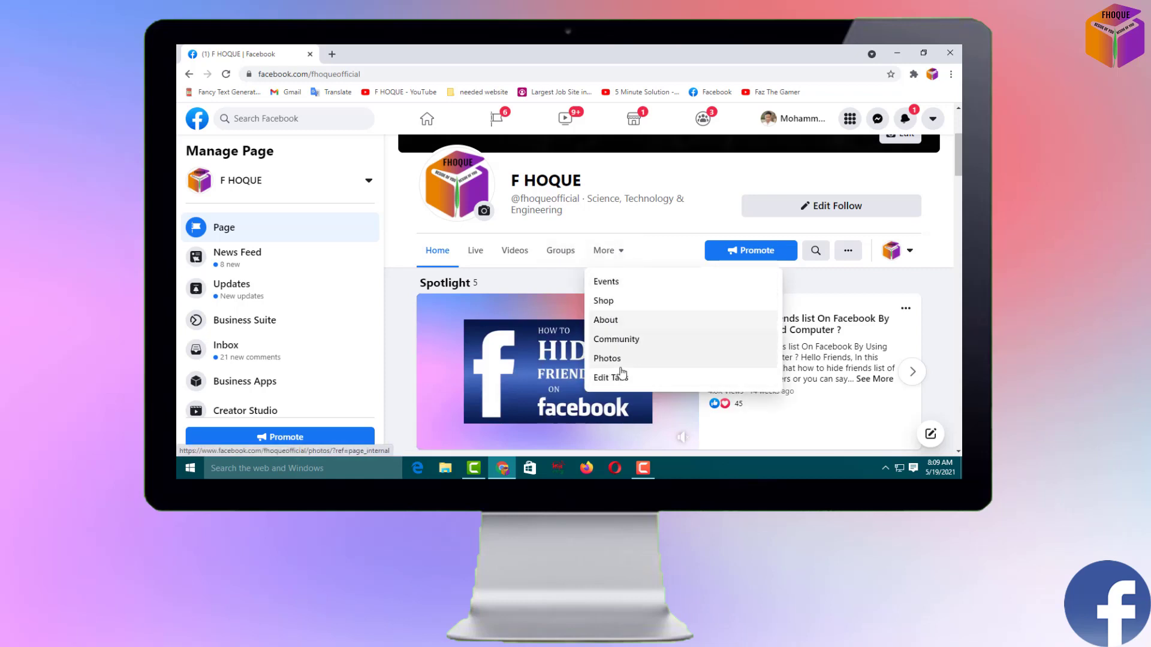
{"action": "left_click", "coordinate": [624, 256]}
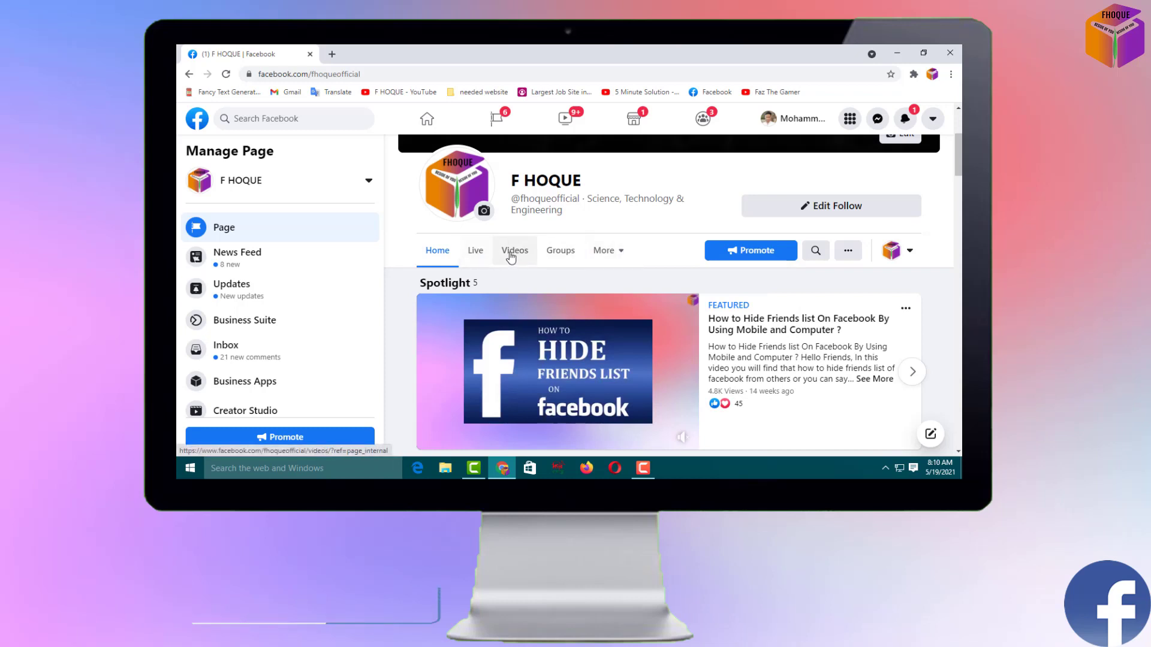
{"action": "scroll", "coordinate": [282, 336], "scroll_direction": "down", "scroll_amount": 3}
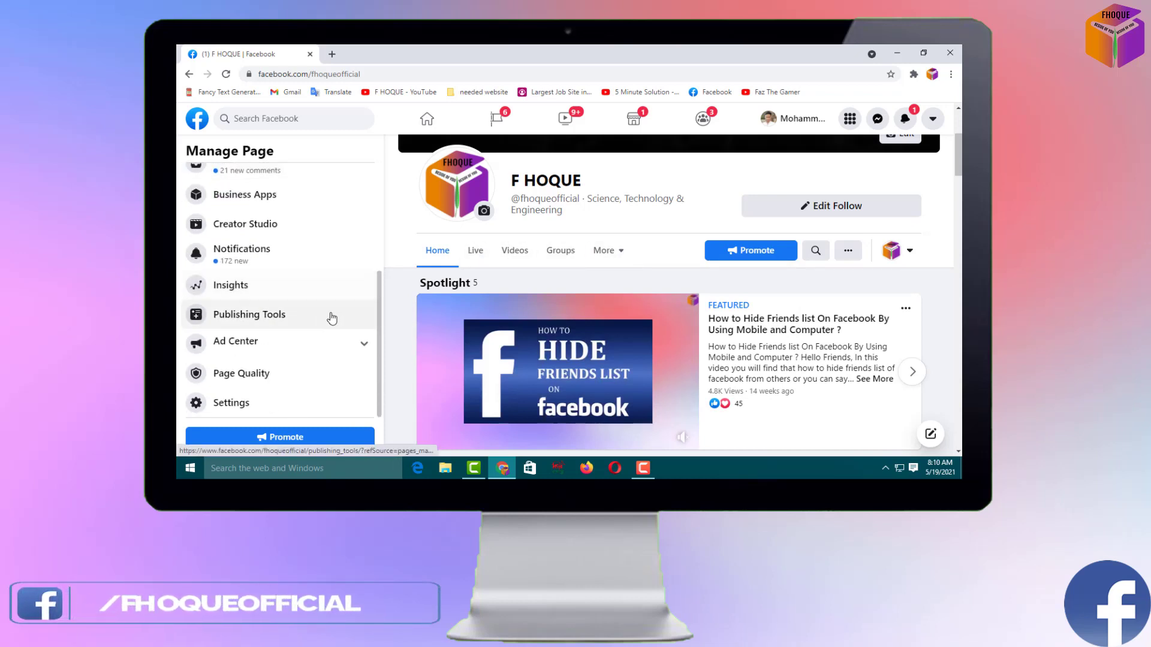
Review the Video Page template and tabs list under Settings > Templates and Tabs
{"action": "left_click", "coordinate": [229, 403]}
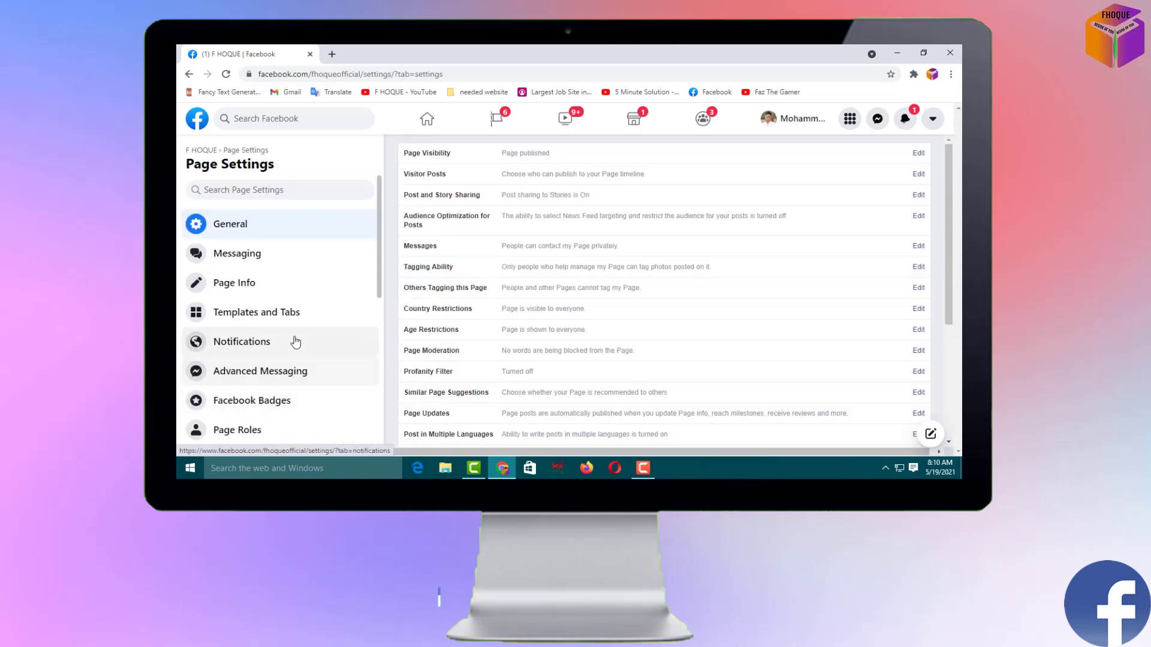
{"action": "left_click", "coordinate": [287, 319]}
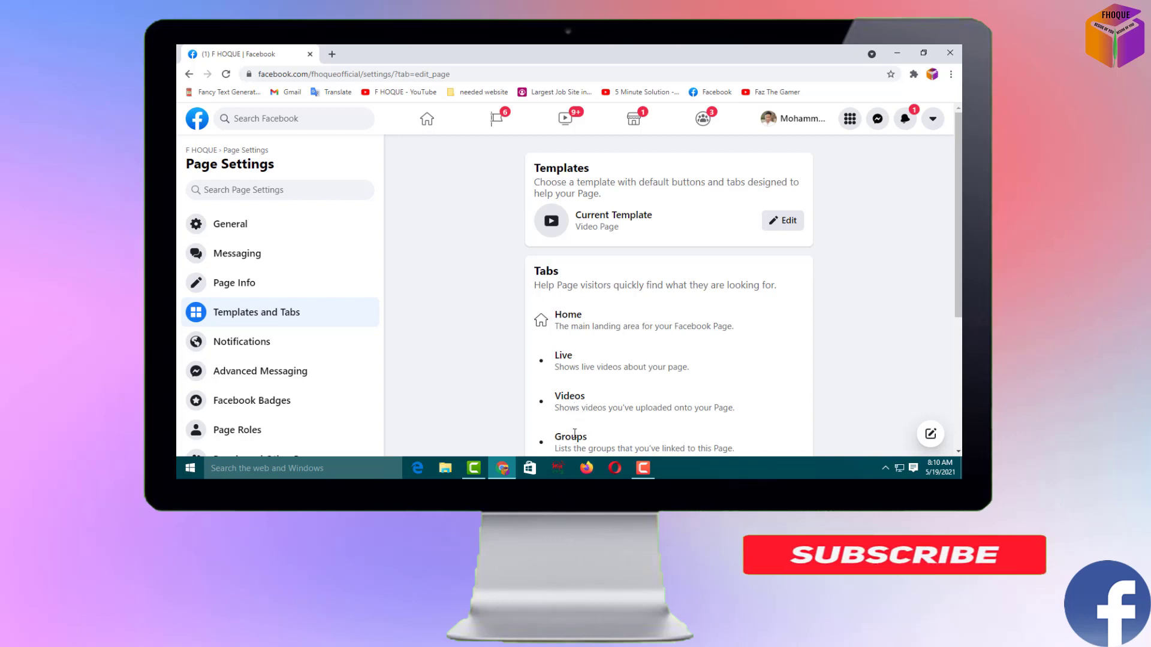
{"action": "left_click_drag", "start_coordinate": [574, 433], "coordinate": [572, 393]}
{"action": "left_click", "coordinate": [627, 394]}
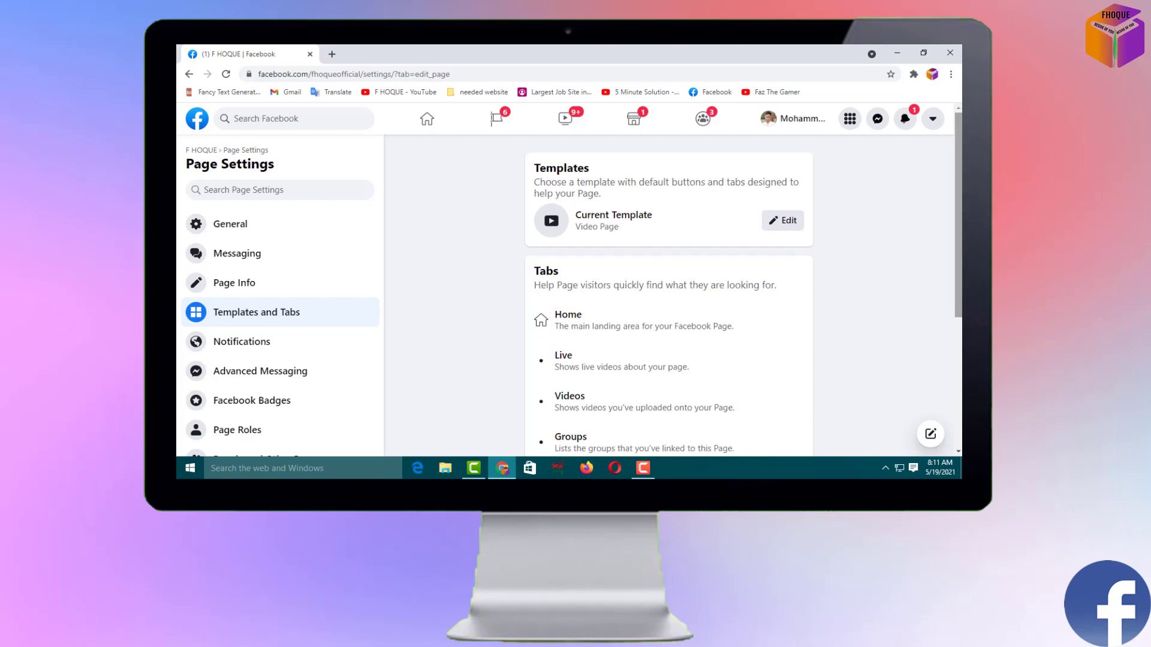
{"action": "scroll", "coordinate": [668, 294], "scroll_direction": "down", "scroll_amount": 3}
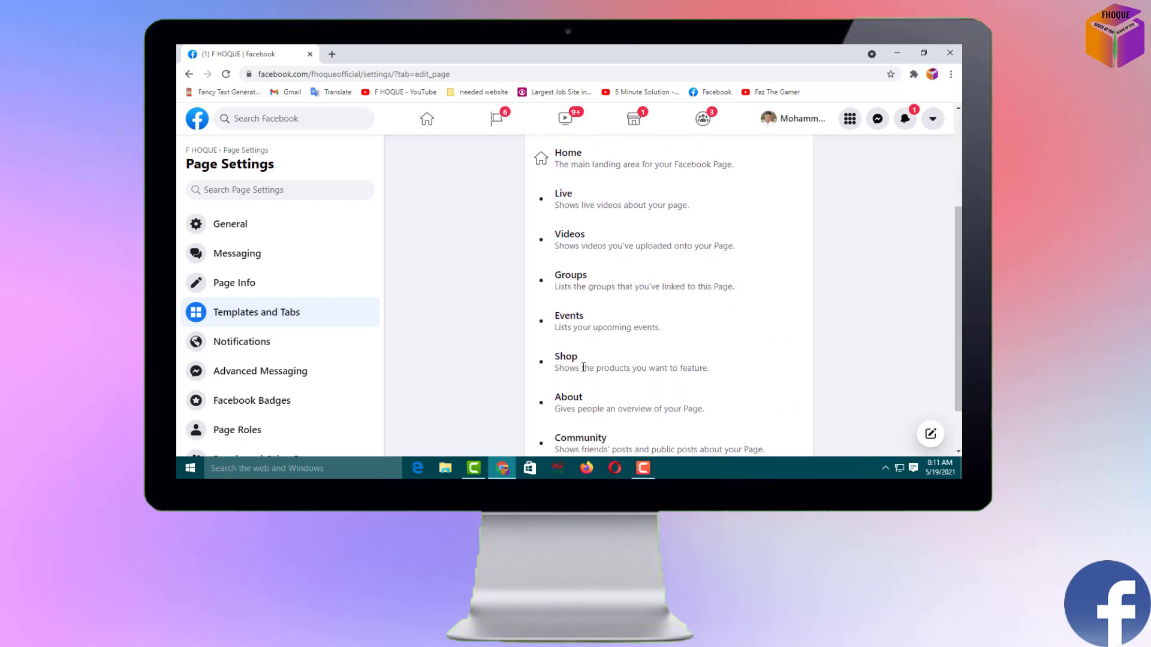
{"action": "scroll", "coordinate": [615, 415], "scroll_direction": "down", "scroll_amount": 1}
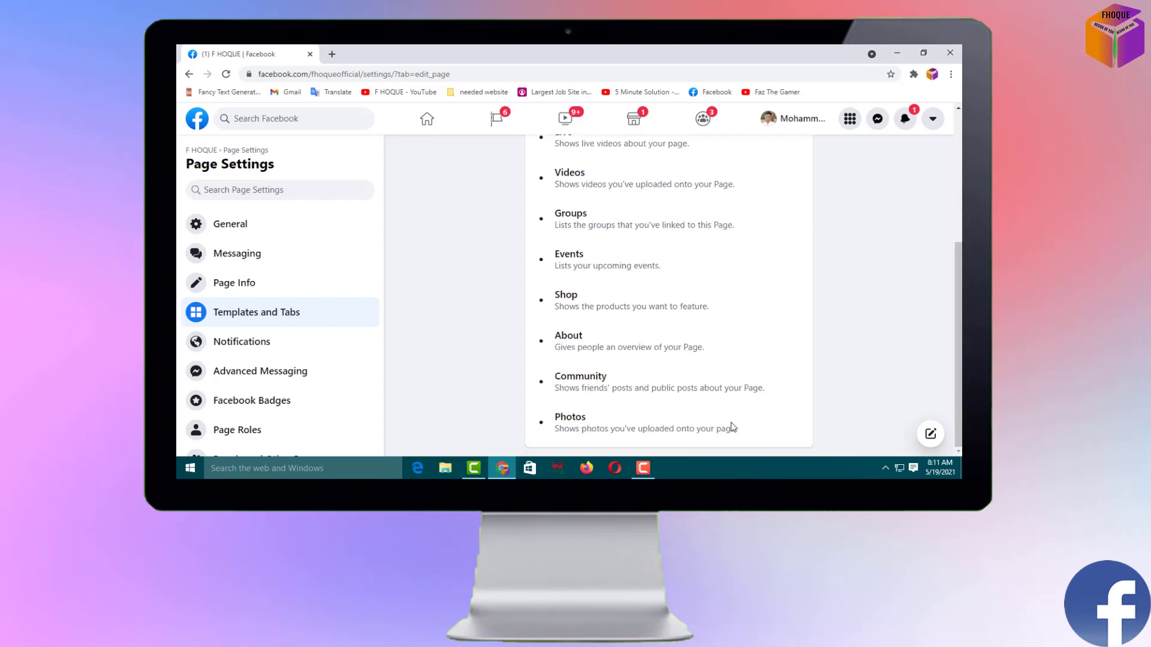
{"action": "scroll", "coordinate": [959, 355], "scroll_direction": "up", "scroll_amount": 4}
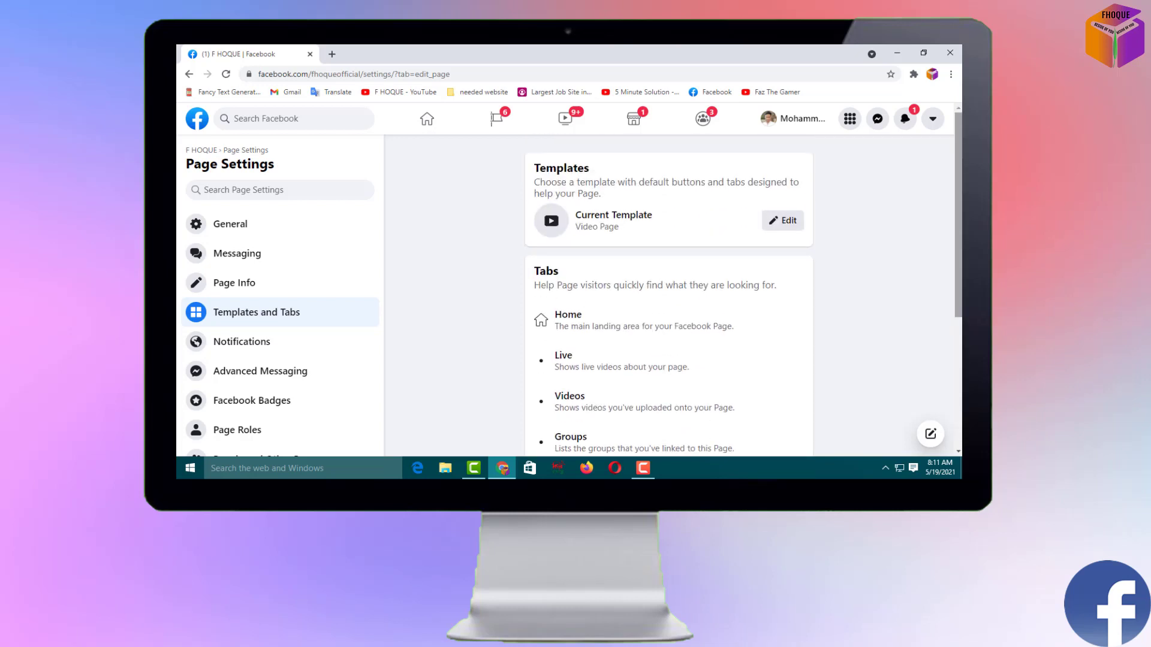
Search Facebook for 'youtube tab' and open the Youtube Tab app result
{"action": "left_click", "coordinate": [287, 121]}
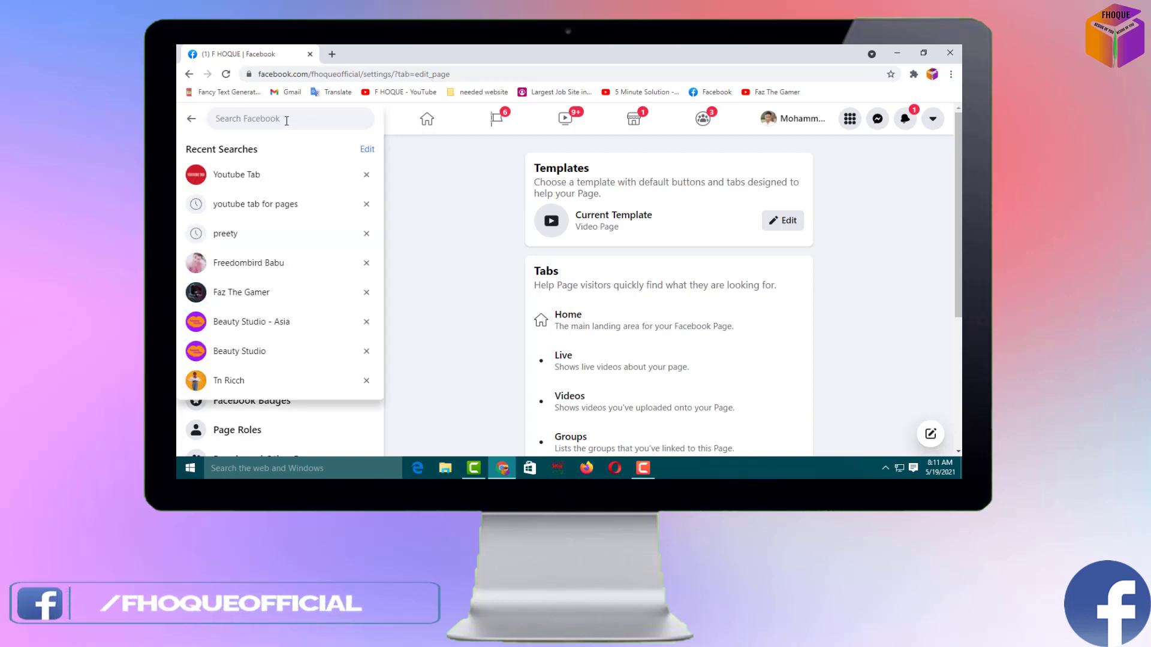
{"action": "type", "text": "yout"}
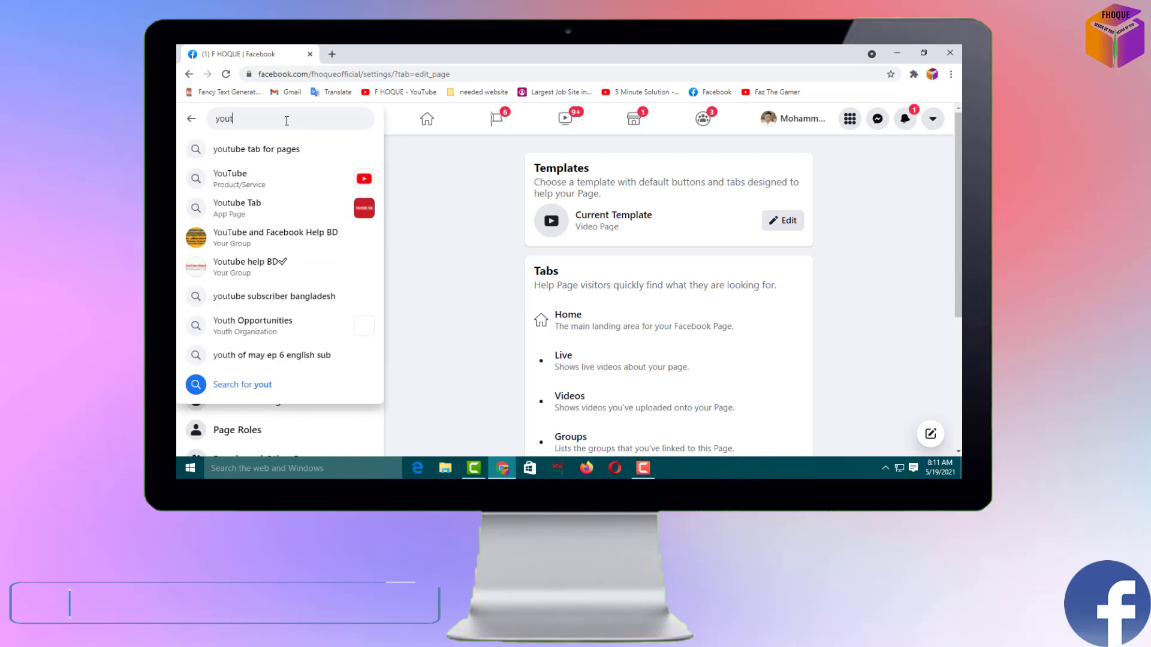
{"action": "type", "text": "ube"}
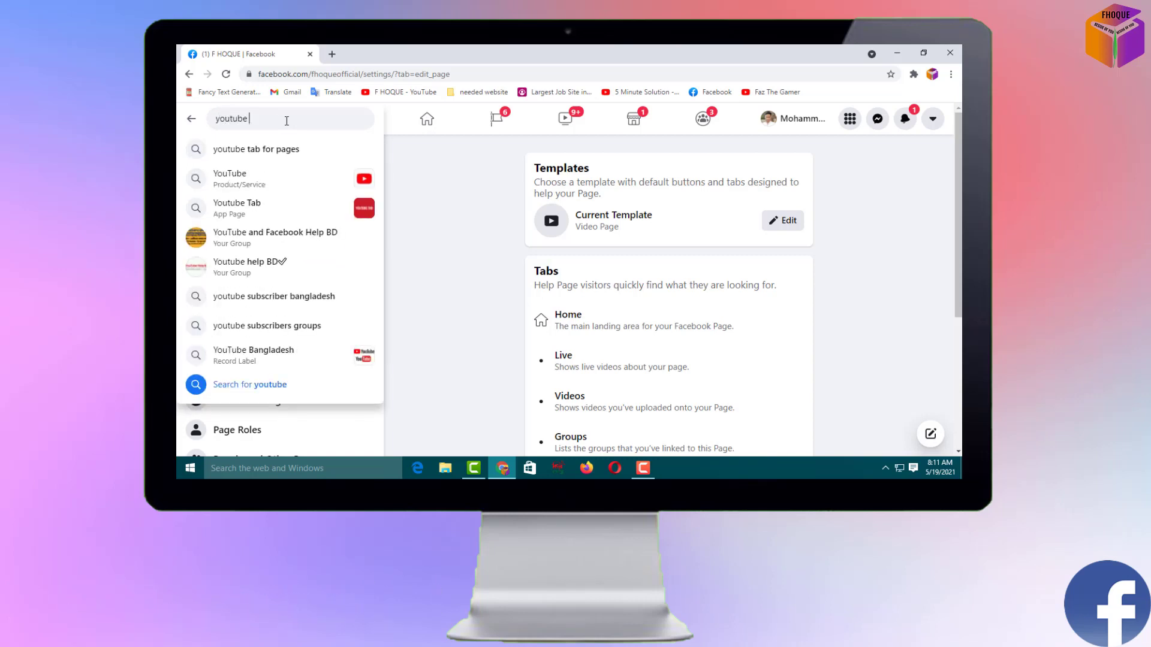
{"action": "type", "text": " tab"}
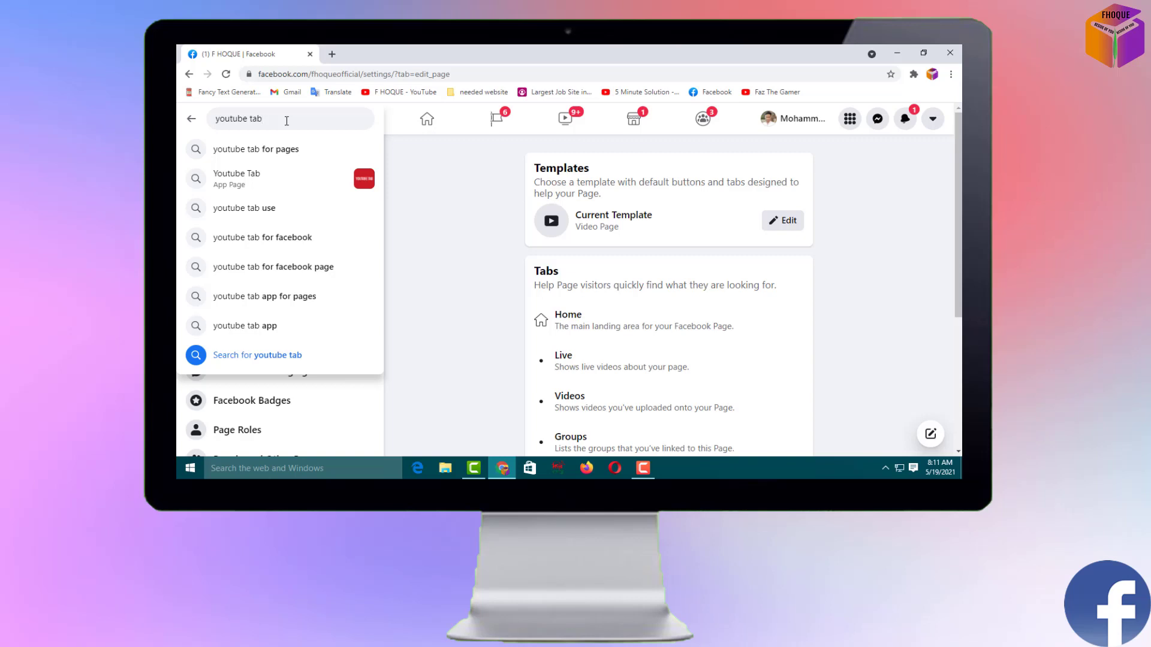
{"action": "key", "text": "Return"}
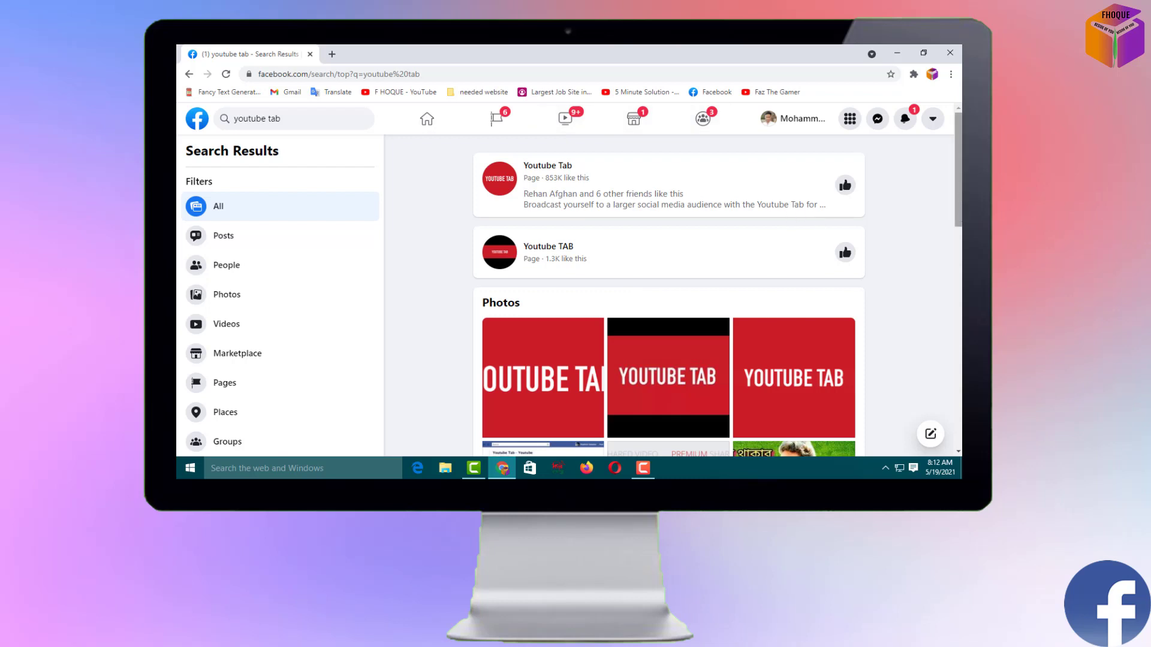
{"action": "mouse_move", "coordinate": [541, 172]}
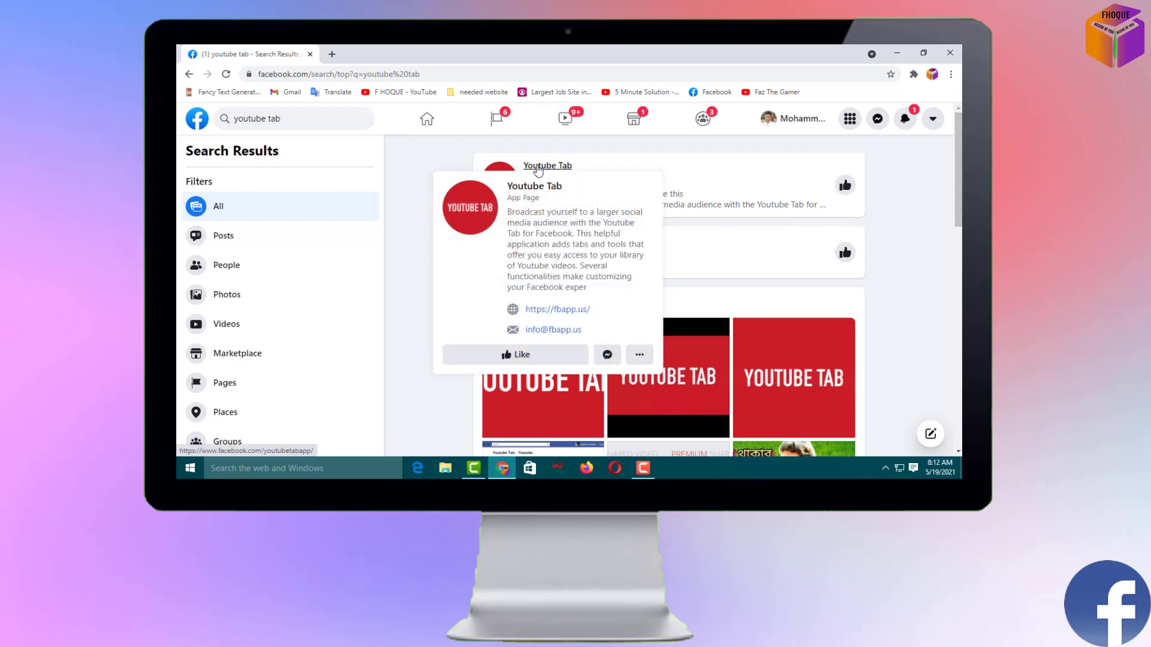
{"action": "left_click", "coordinate": [538, 168]}
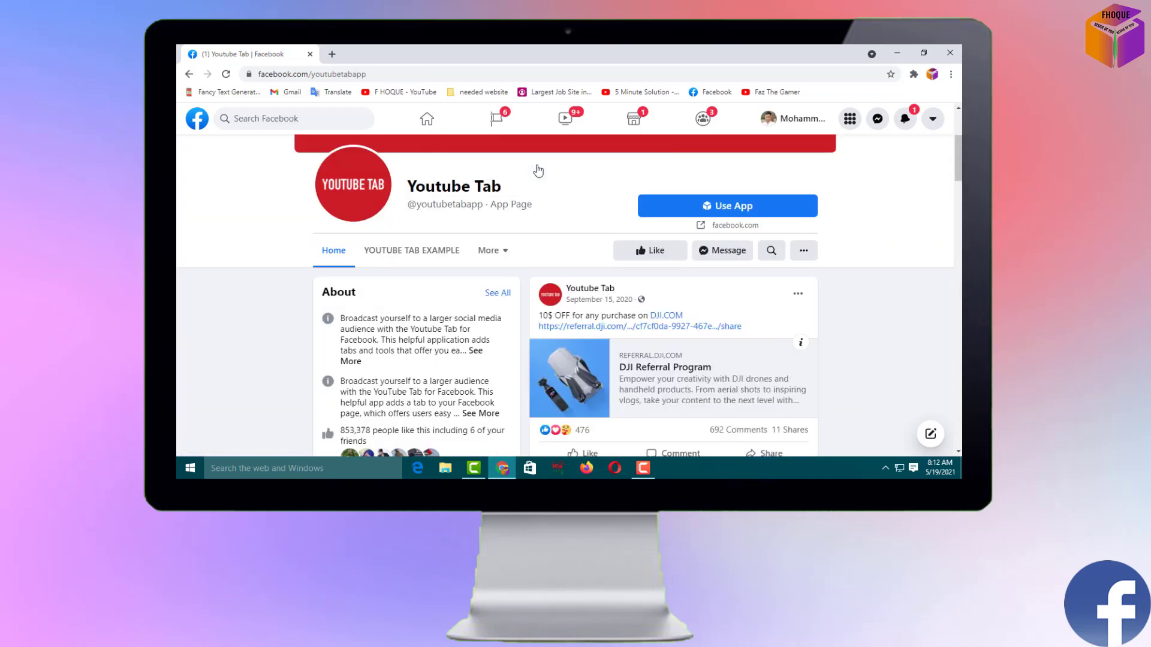
Add the Youtube Tab app as a page tab on F HOQUE
{"action": "left_click", "coordinate": [746, 210]}
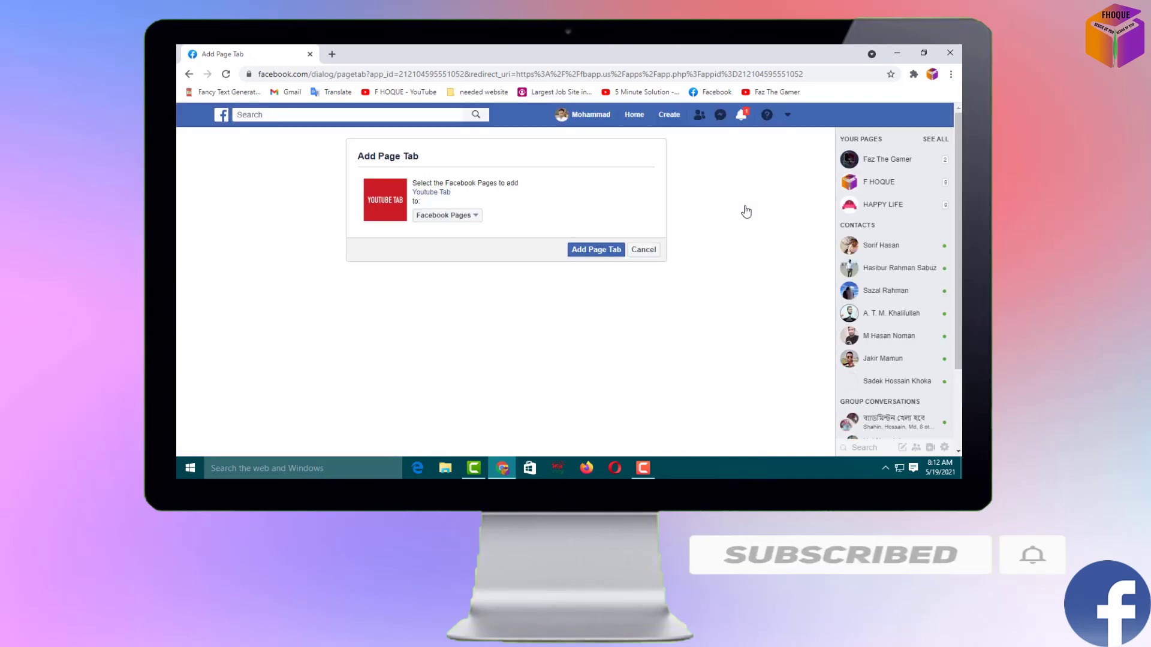
{"action": "left_click", "coordinate": [477, 219]}
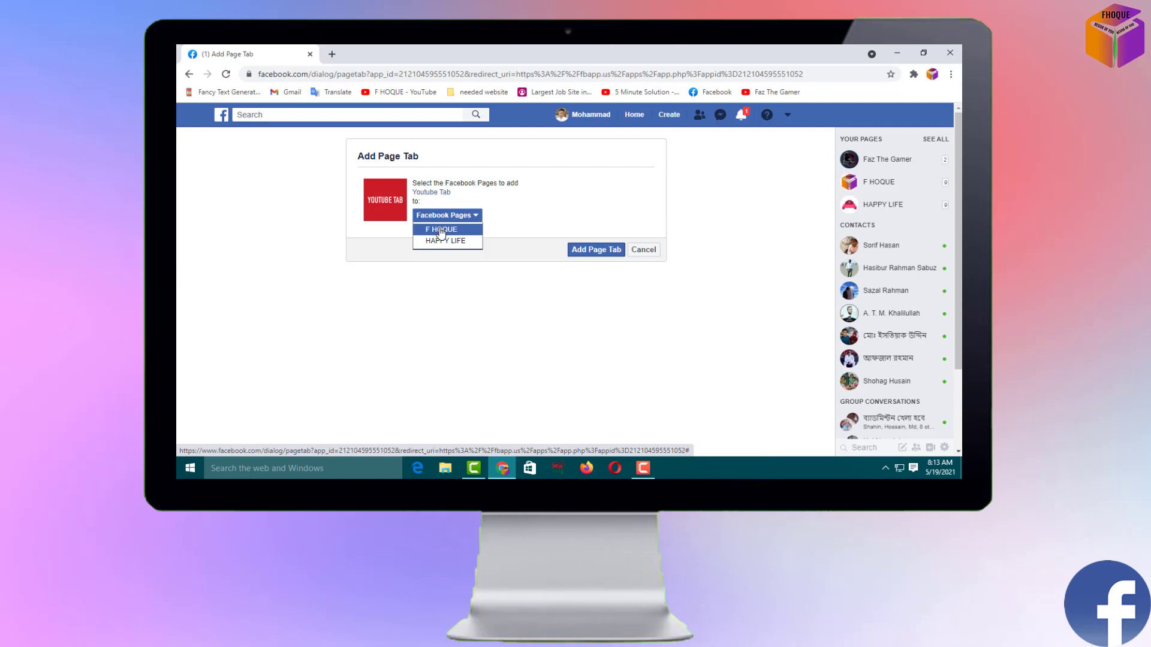
{"action": "left_click", "coordinate": [441, 231]}
{"action": "left_click", "coordinate": [506, 224]}
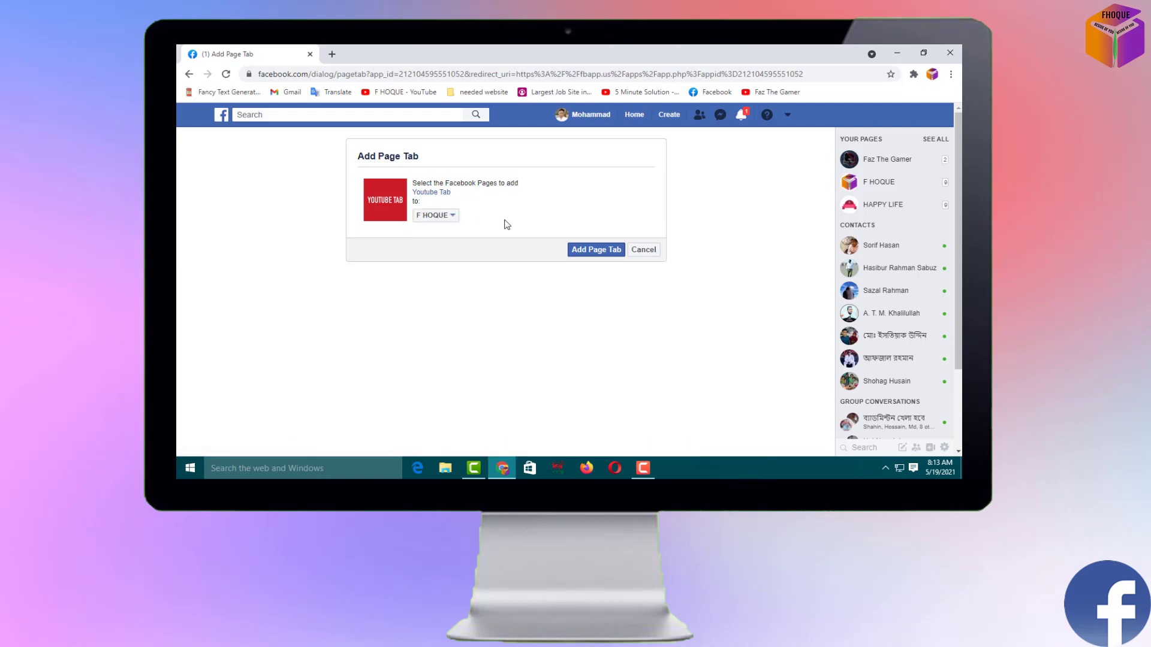
{"action": "left_click", "coordinate": [596, 251]}
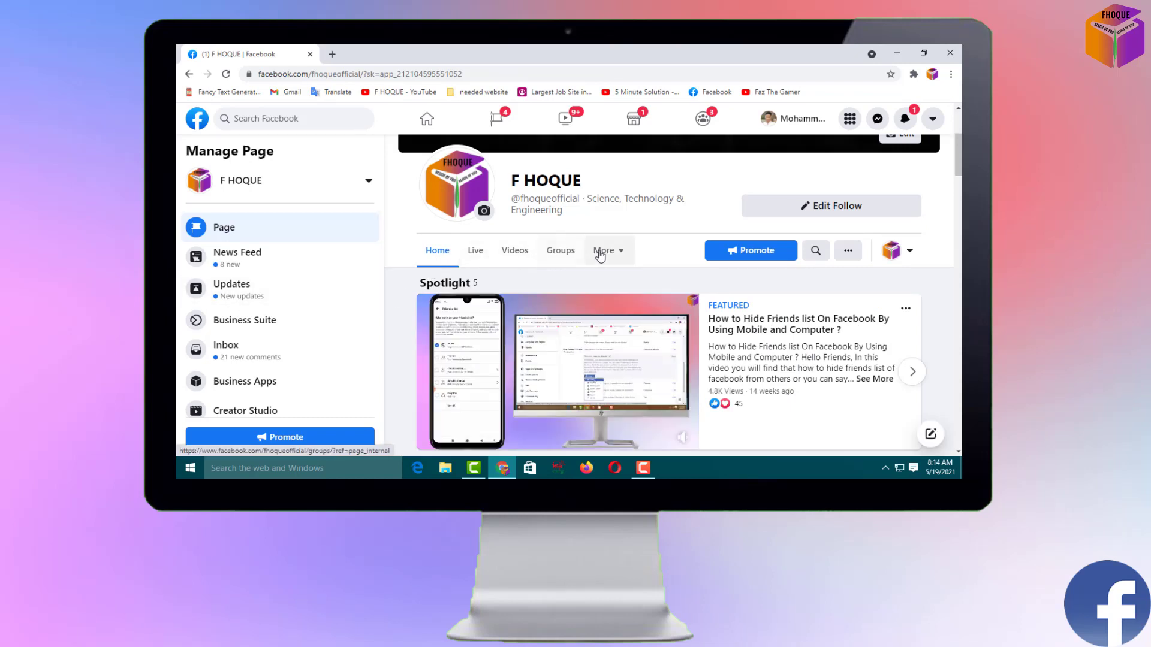
Check the More tab list for YouTube, then open F HOQUE's Page Settings
{"action": "left_click", "coordinate": [623, 258]}
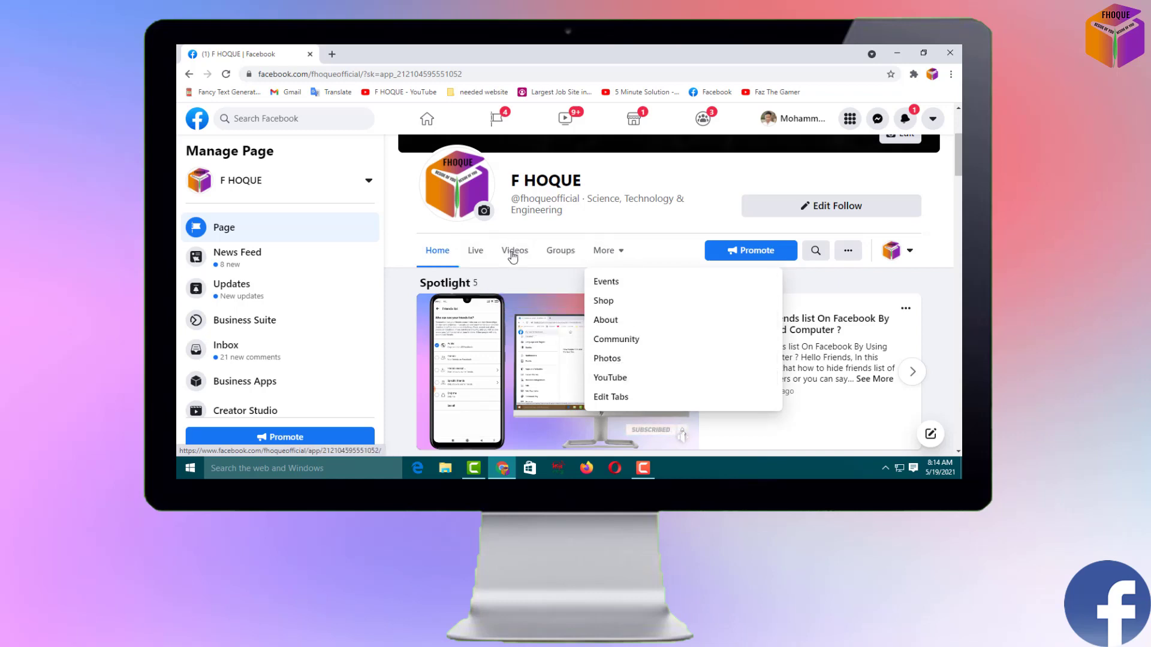
{"action": "scroll", "coordinate": [246, 299], "scroll_direction": "down", "scroll_amount": 1}
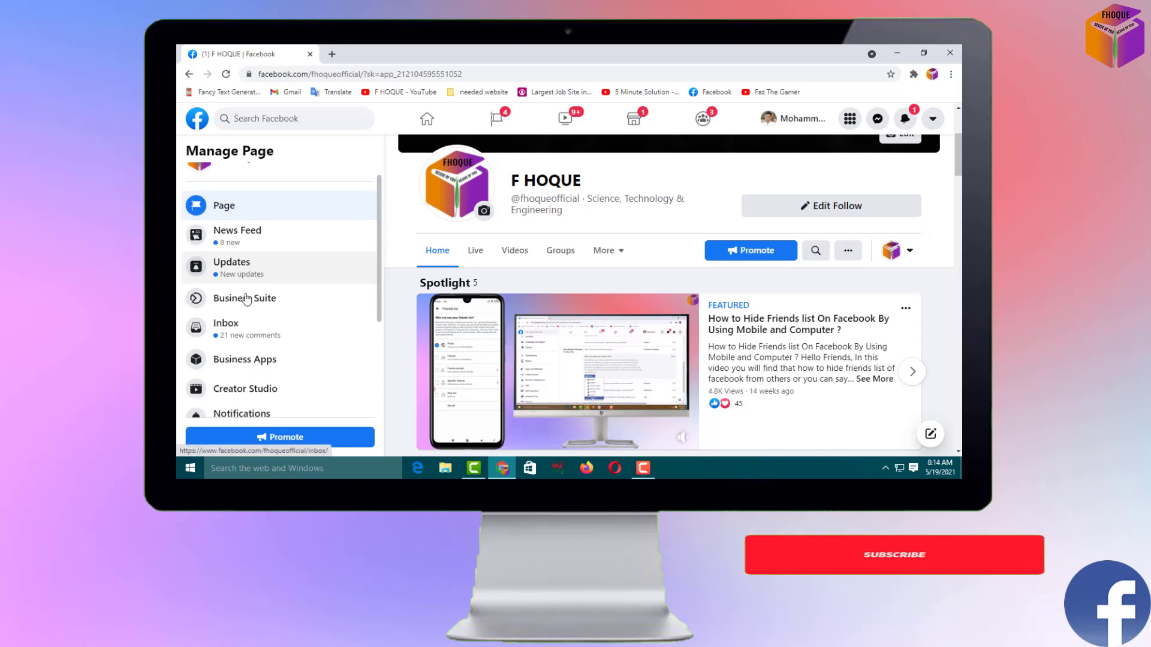
{"action": "scroll", "coordinate": [246, 298], "scroll_direction": "down", "scroll_amount": 3}
{"action": "left_click", "coordinate": [250, 405]}
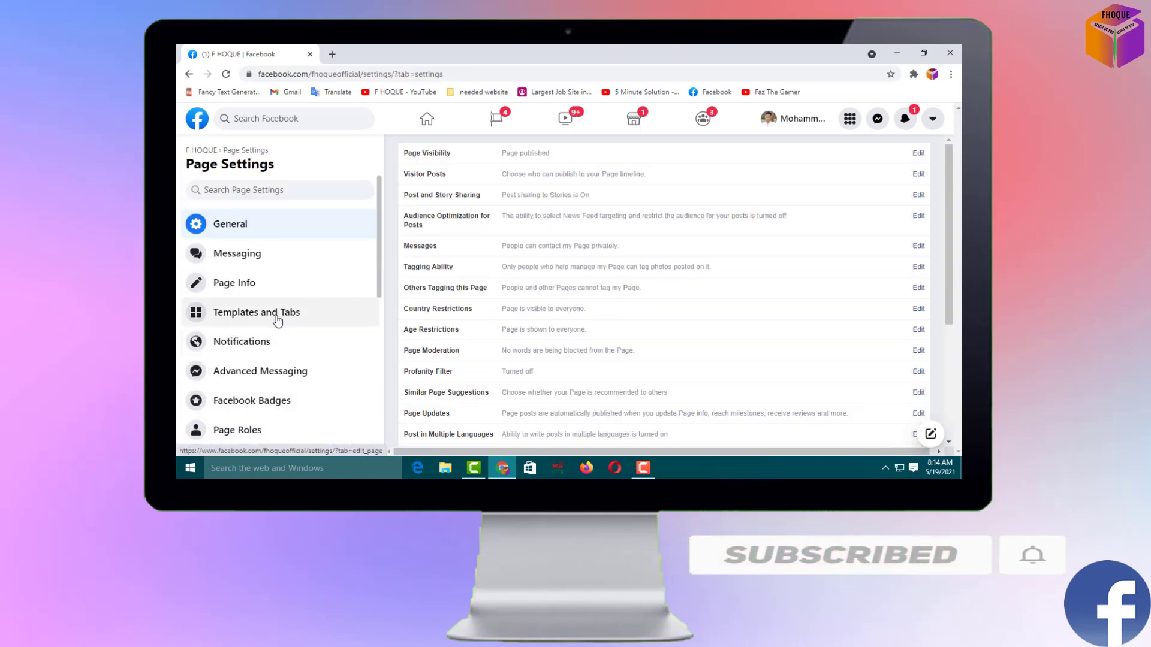
Switch the page's current template from Video Page to Standard and apply it
{"action": "left_click", "coordinate": [286, 319]}
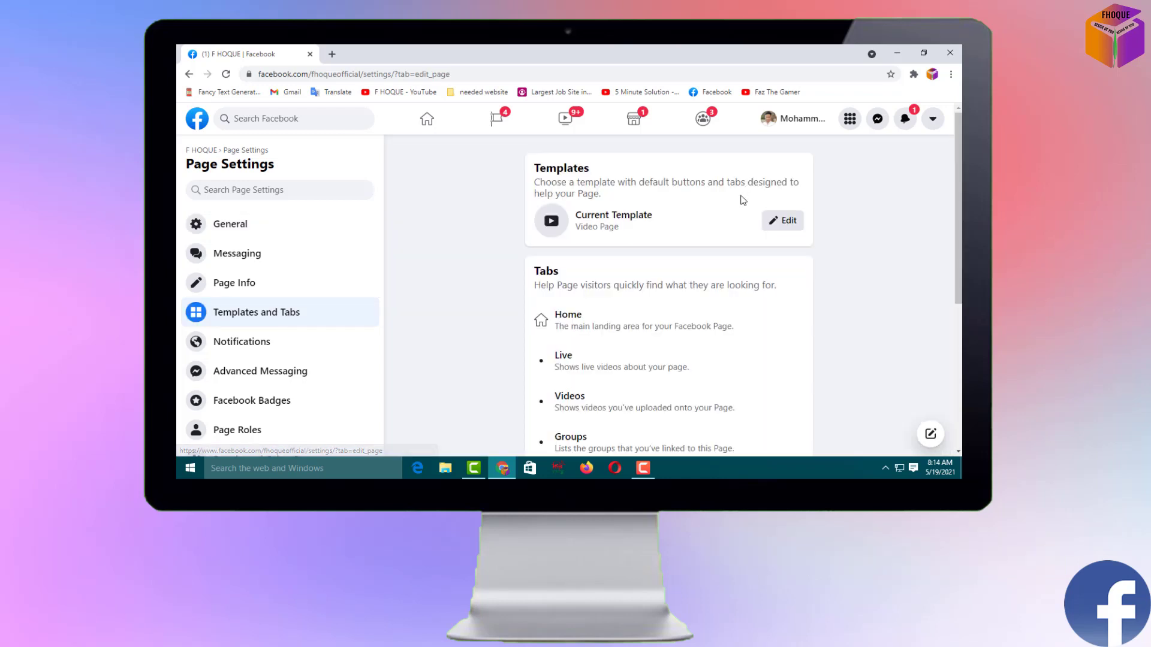
{"action": "left_click", "coordinate": [785, 225]}
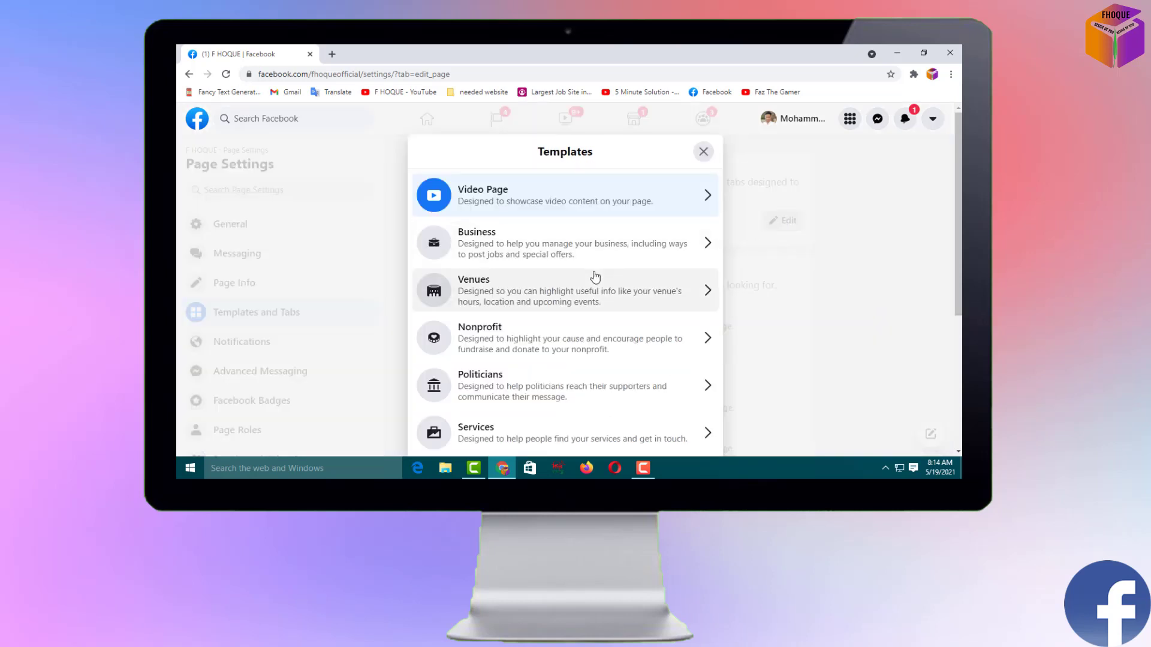
{"action": "scroll", "coordinate": [595, 276], "scroll_direction": "down", "scroll_amount": 4}
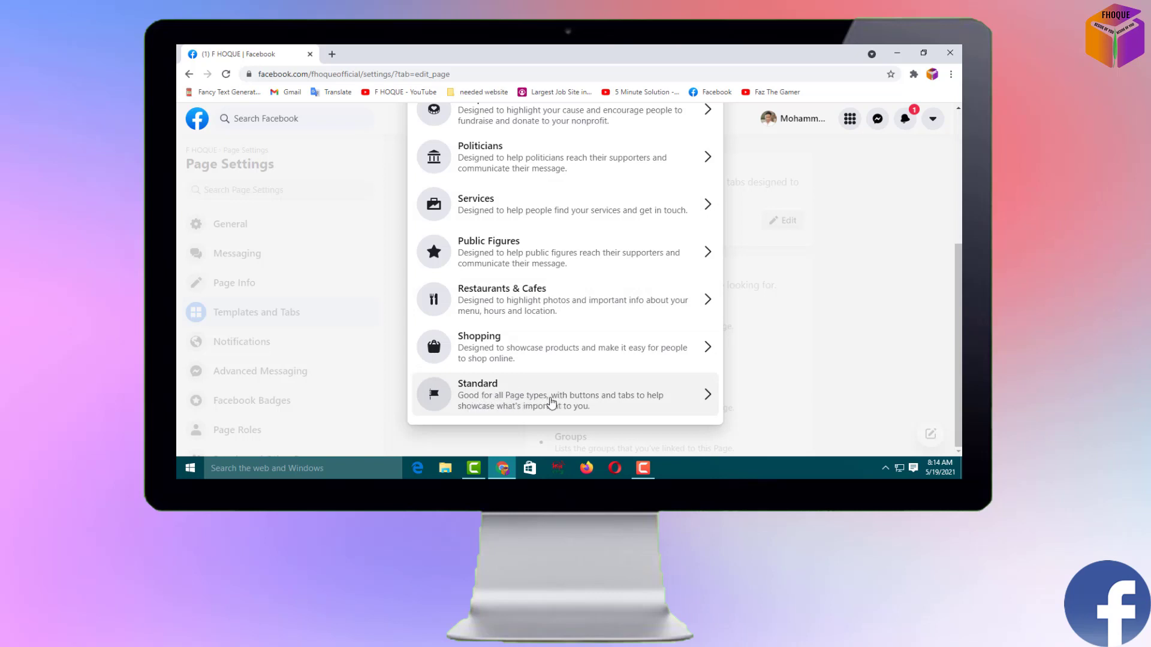
{"action": "left_click", "coordinate": [527, 399]}
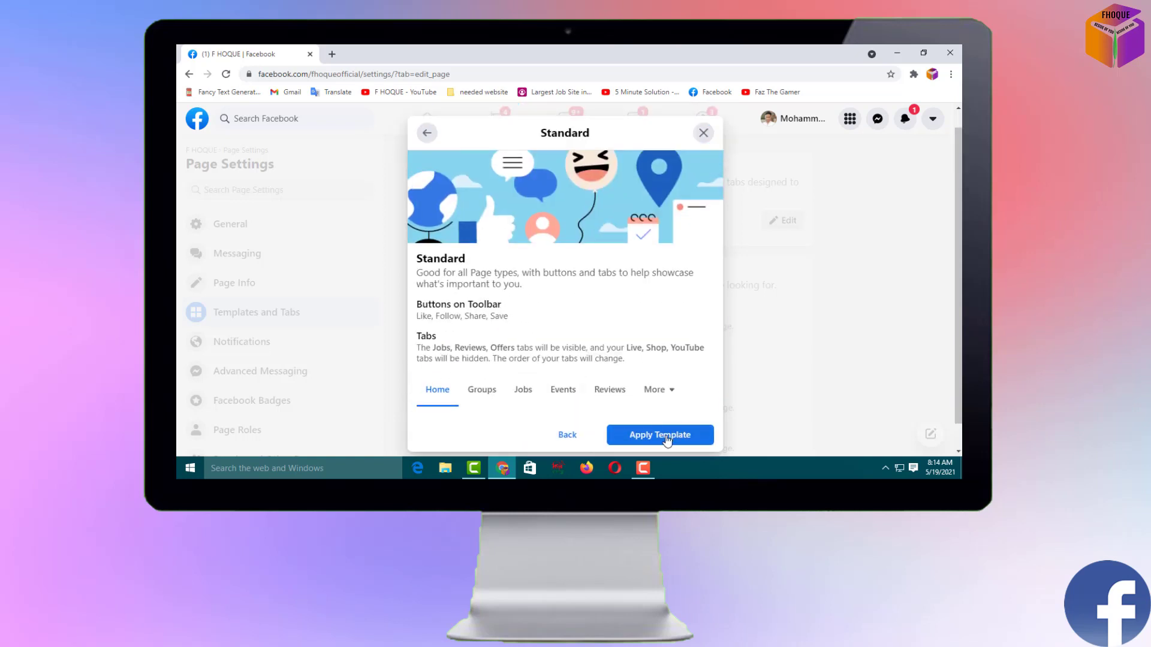
{"action": "left_click", "coordinate": [668, 441]}
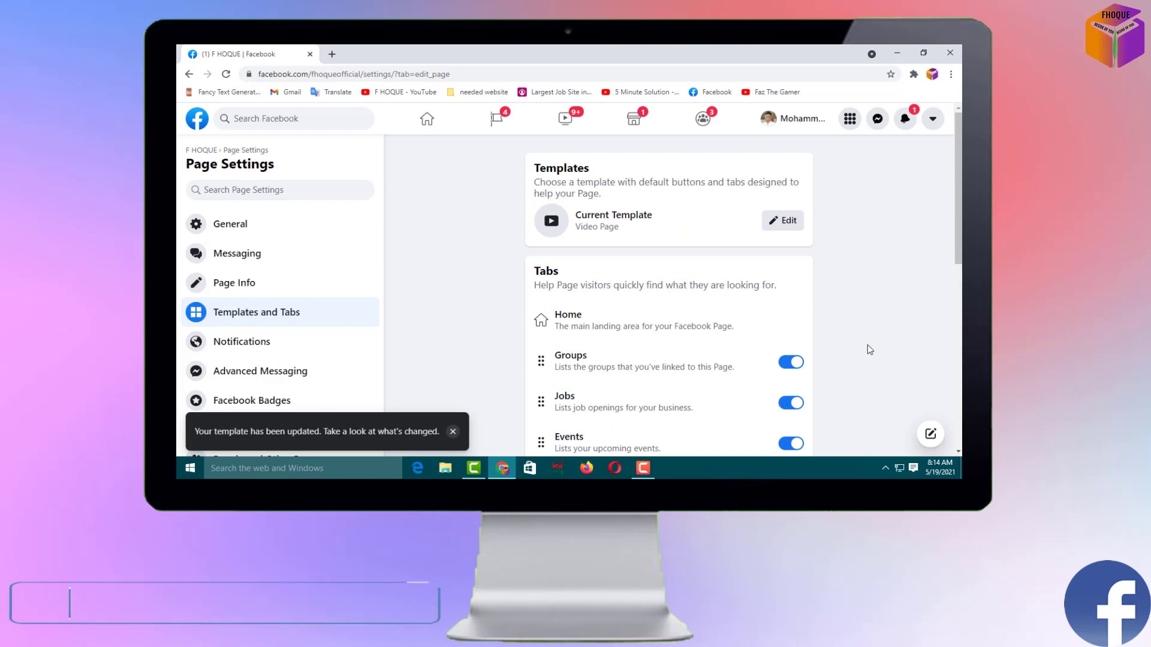
Move the YouTube tab up to sit directly below Home
{"action": "left_click_drag", "start_coordinate": [958, 240], "coordinate": [960, 270]}
{"action": "scroll", "coordinate": [688, 281], "scroll_direction": "down", "scroll_amount": 2}
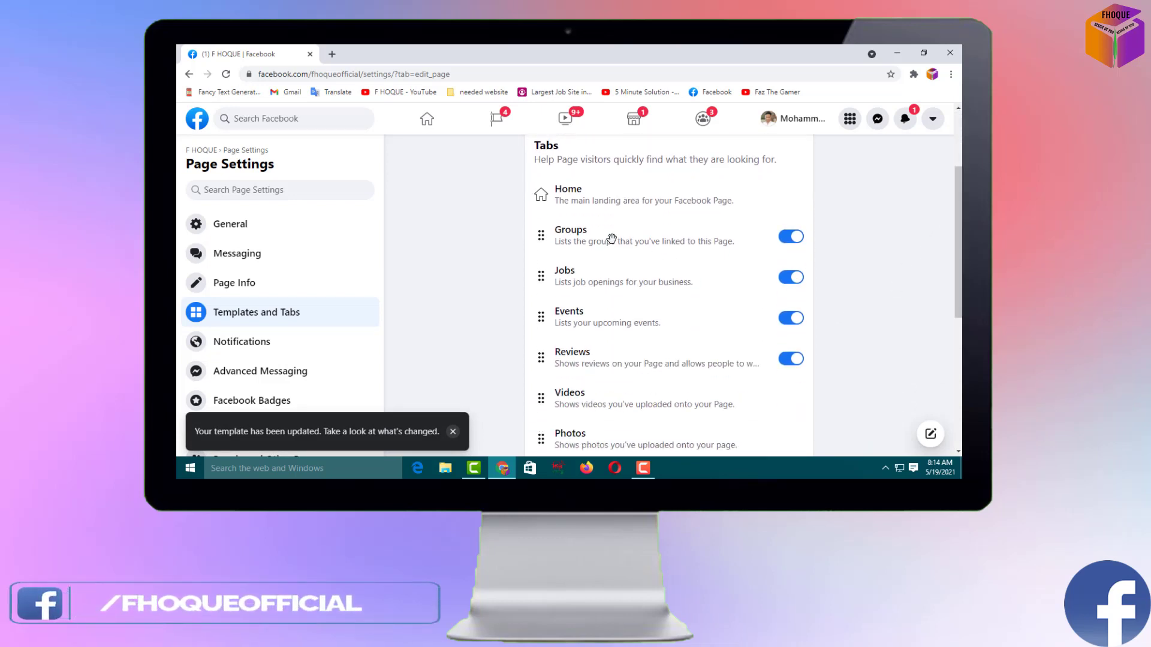
{"action": "scroll", "coordinate": [605, 294], "scroll_direction": "down", "scroll_amount": 4}
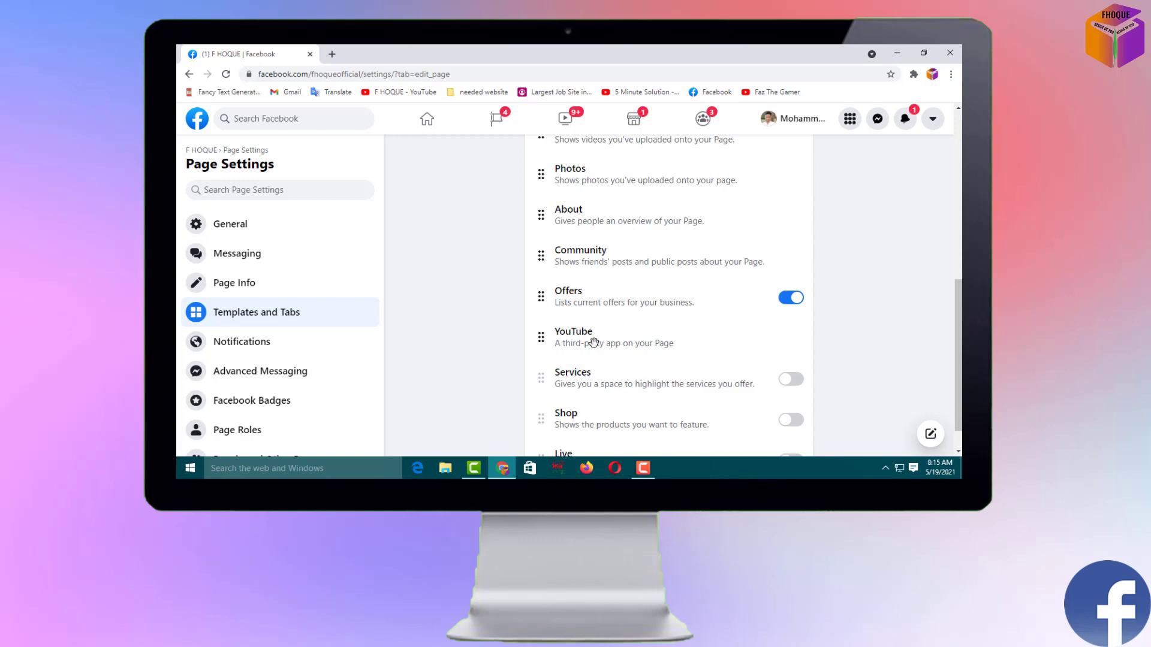
{"action": "left_click_drag", "start_coordinate": [594, 342], "coordinate": [618, 167]}
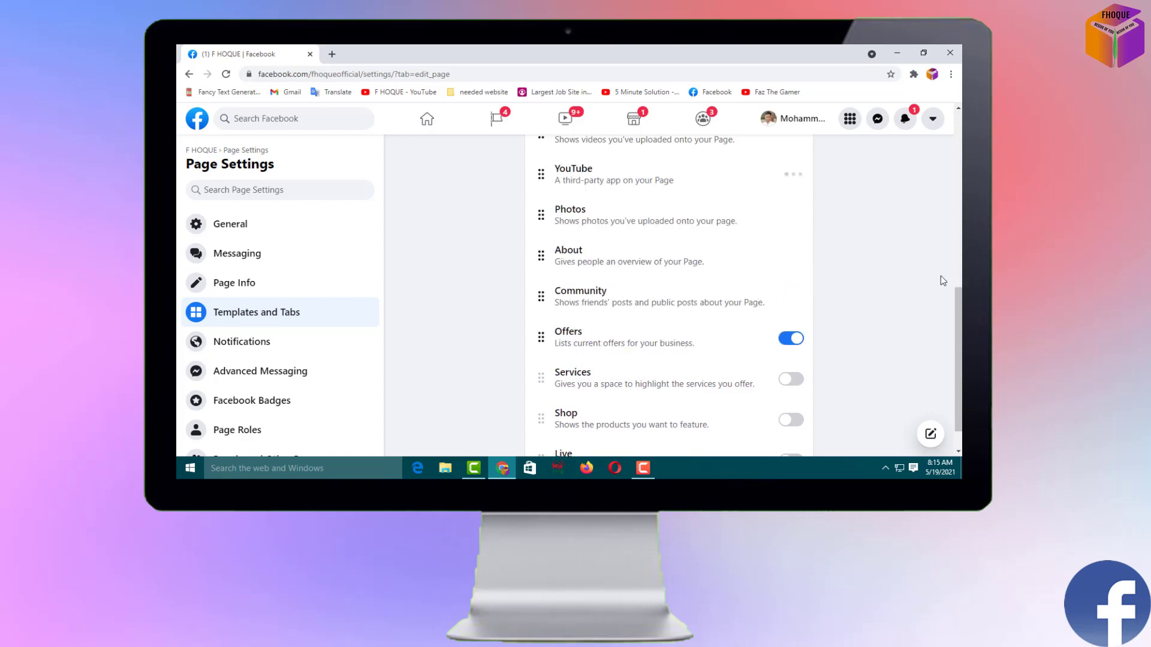
{"action": "scroll", "coordinate": [668, 264], "scroll_direction": "up", "scroll_amount": 3}
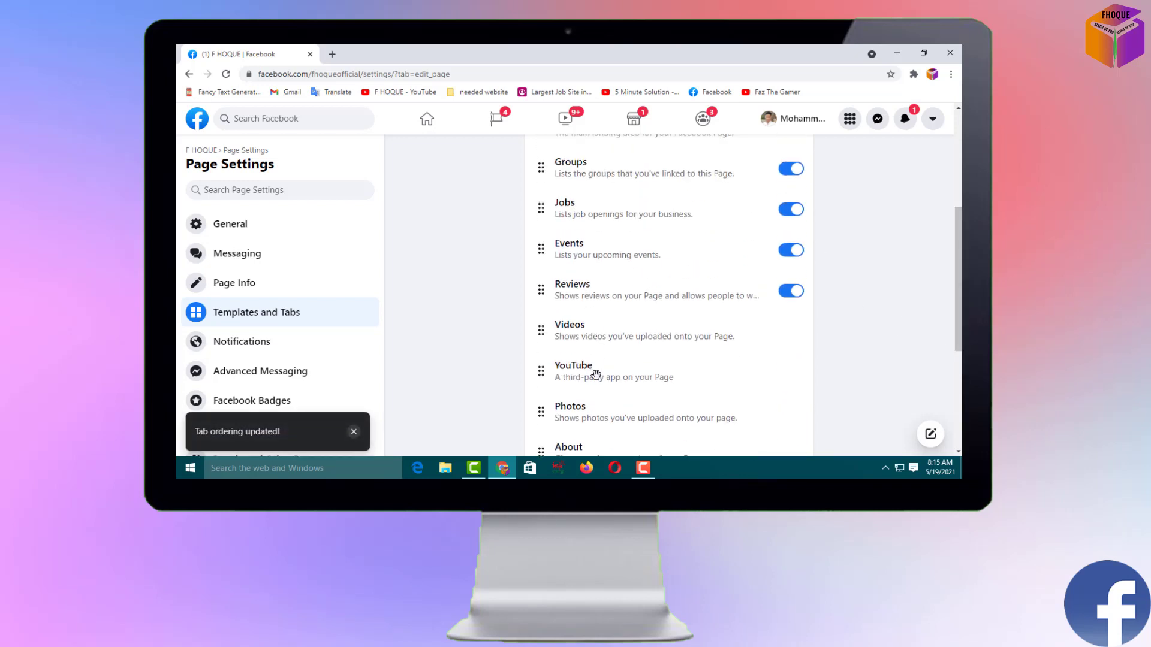
{"action": "left_click_drag", "start_coordinate": [596, 374], "coordinate": [594, 203]}
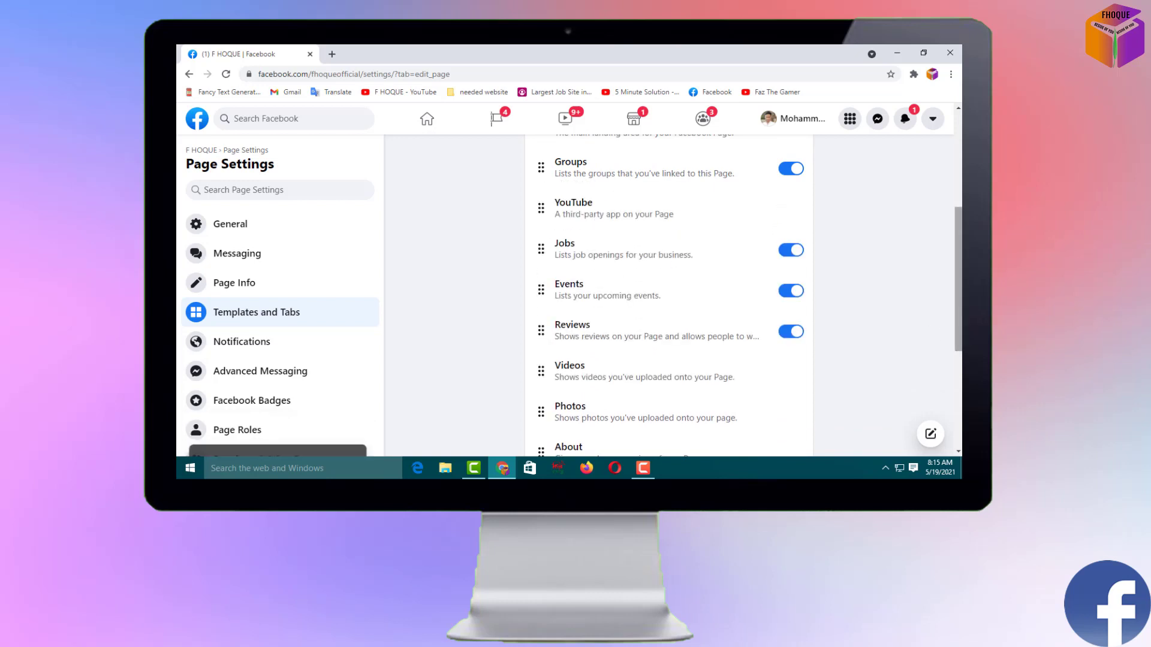
{"action": "scroll", "coordinate": [609, 375], "scroll_direction": "up", "scroll_amount": 3}
{"action": "left_click_drag", "start_coordinate": [588, 392], "coordinate": [590, 324]}
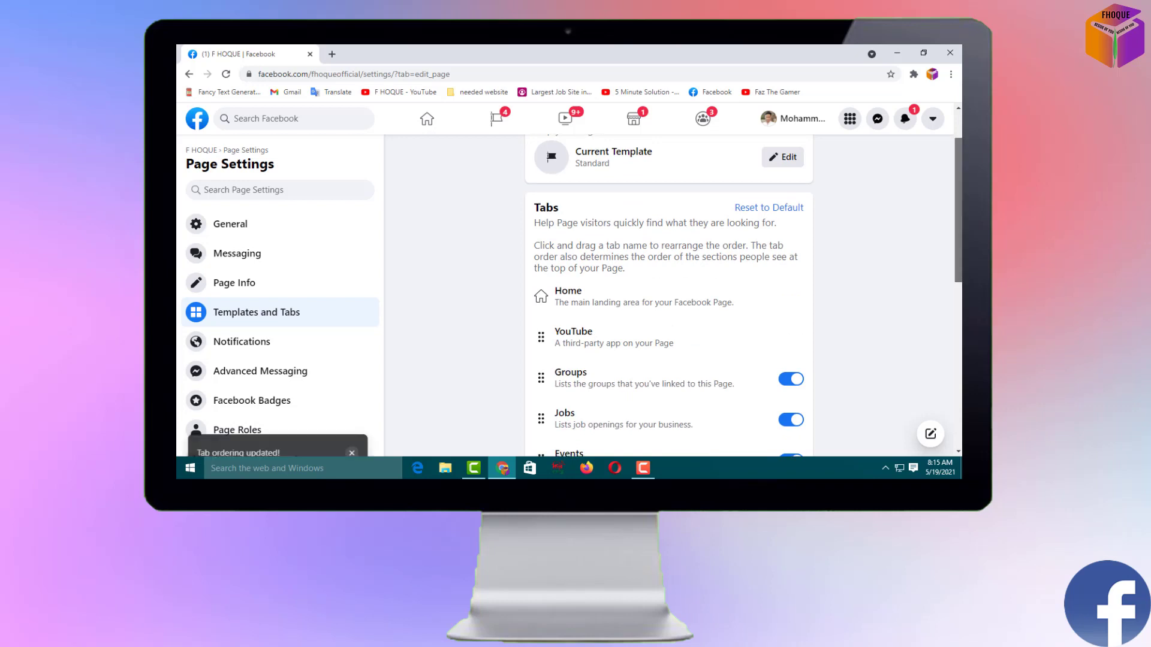
Move the Videos tab up to sit directly below YouTube
{"action": "scroll", "coordinate": [599, 240], "scroll_direction": "down", "scroll_amount": 1}
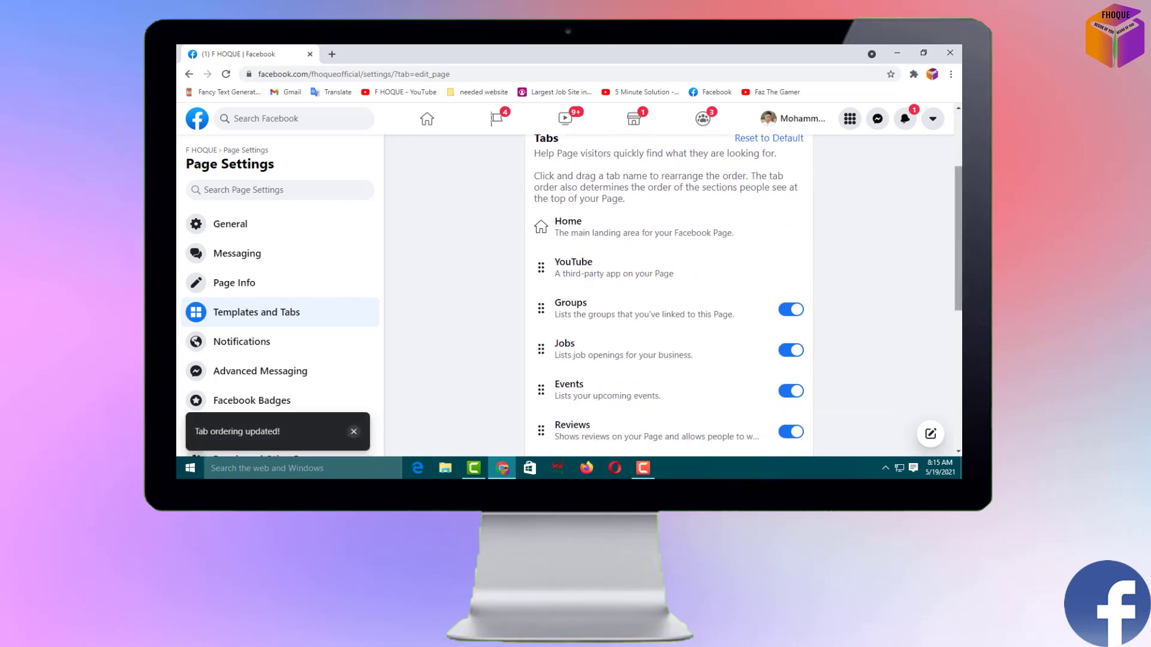
{"action": "scroll", "coordinate": [600, 300], "scroll_direction": "down", "scroll_amount": 2}
{"action": "scroll", "coordinate": [659, 300], "scroll_direction": "down", "scroll_amount": 2}
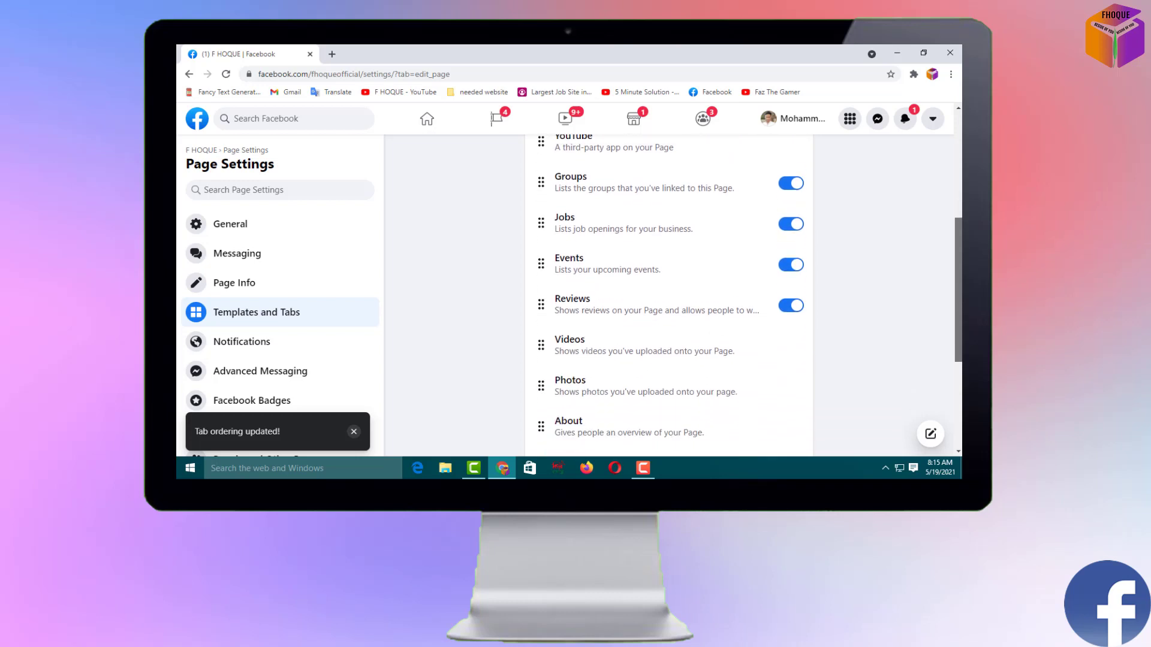
{"action": "left_click_drag", "start_coordinate": [618, 311], "coordinate": [612, 199]}
{"action": "scroll", "coordinate": [958, 278], "scroll_direction": "up", "scroll_amount": 1}
{"action": "scroll", "coordinate": [958, 277], "scroll_direction": "up", "scroll_amount": 2}
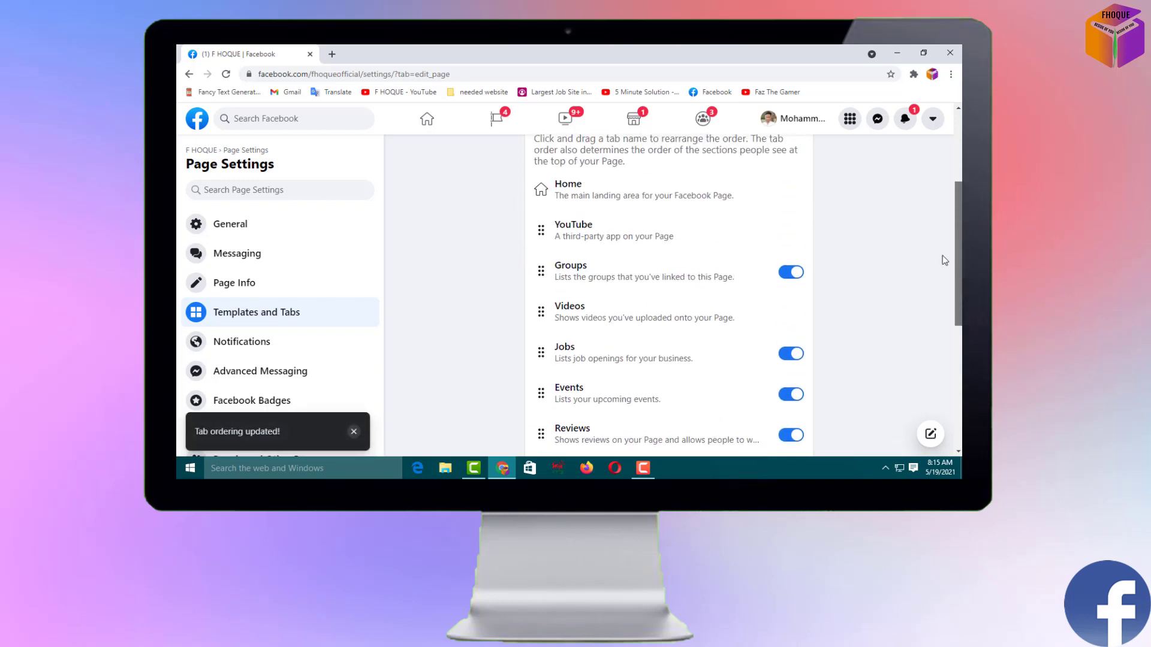
{"action": "left_click_drag", "start_coordinate": [585, 320], "coordinate": [593, 286]}
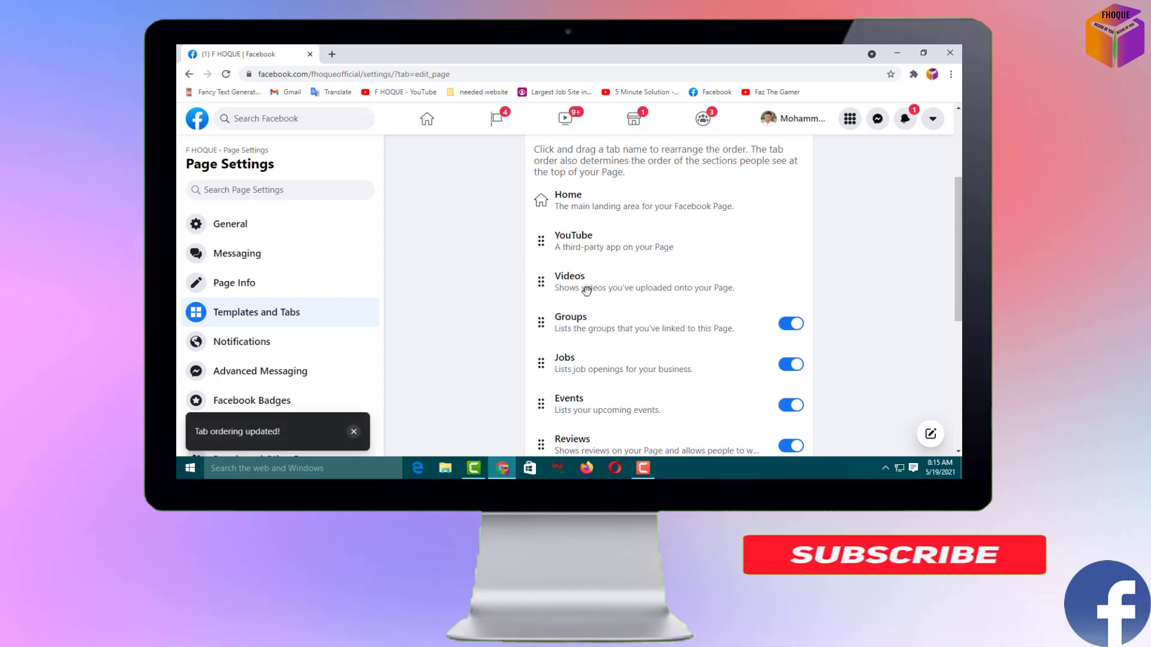
Move the Community tab up below Videos, ahead of Groups
{"action": "scroll", "coordinate": [586, 290], "scroll_direction": "down", "scroll_amount": 2}
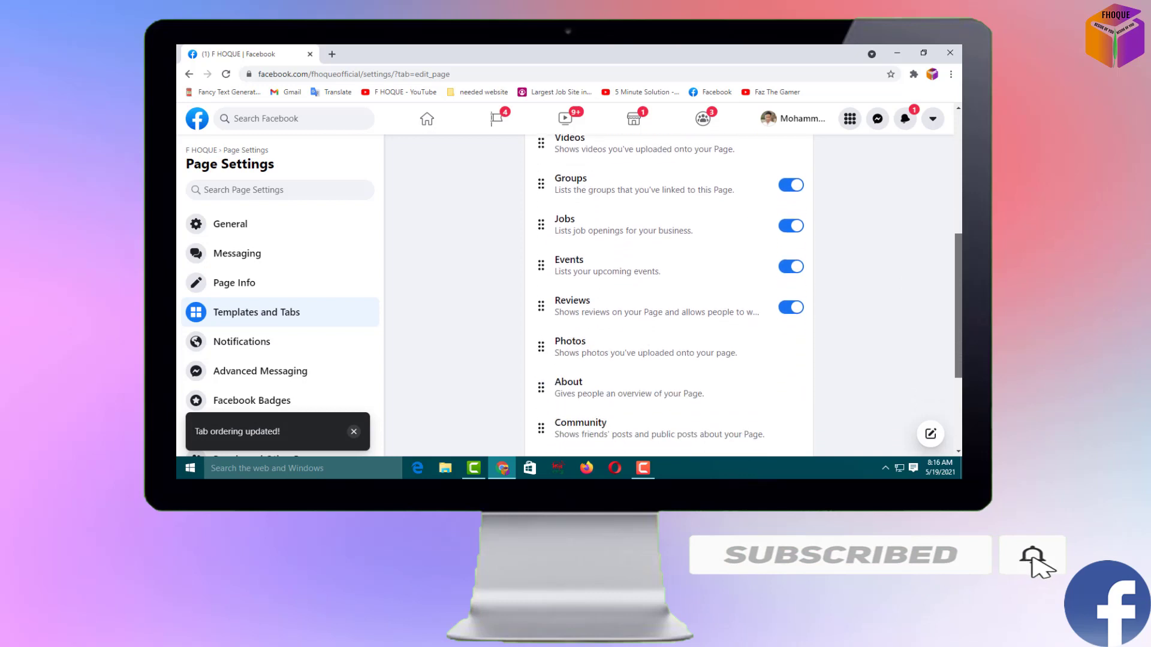
{"action": "scroll", "coordinate": [587, 290], "scroll_direction": "down", "scroll_amount": 1}
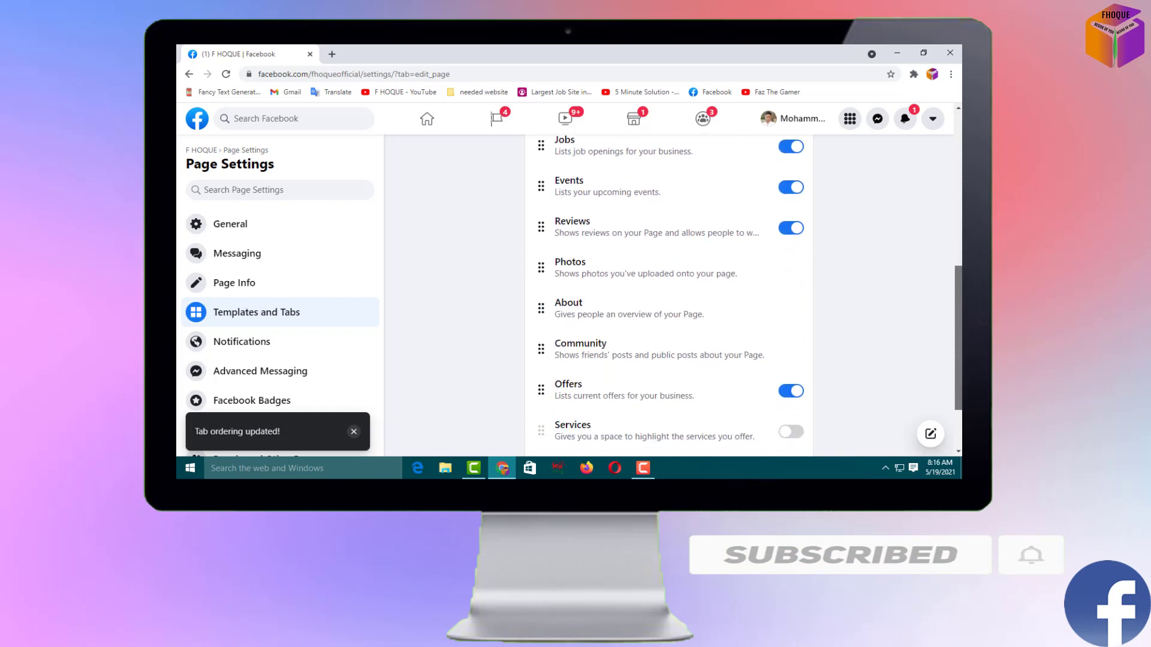
{"action": "left_click_drag", "start_coordinate": [632, 358], "coordinate": [638, 210]}
{"action": "scroll", "coordinate": [927, 308], "scroll_direction": "up", "scroll_amount": 1}
{"action": "scroll", "coordinate": [681, 321], "scroll_direction": "up", "scroll_amount": 2}
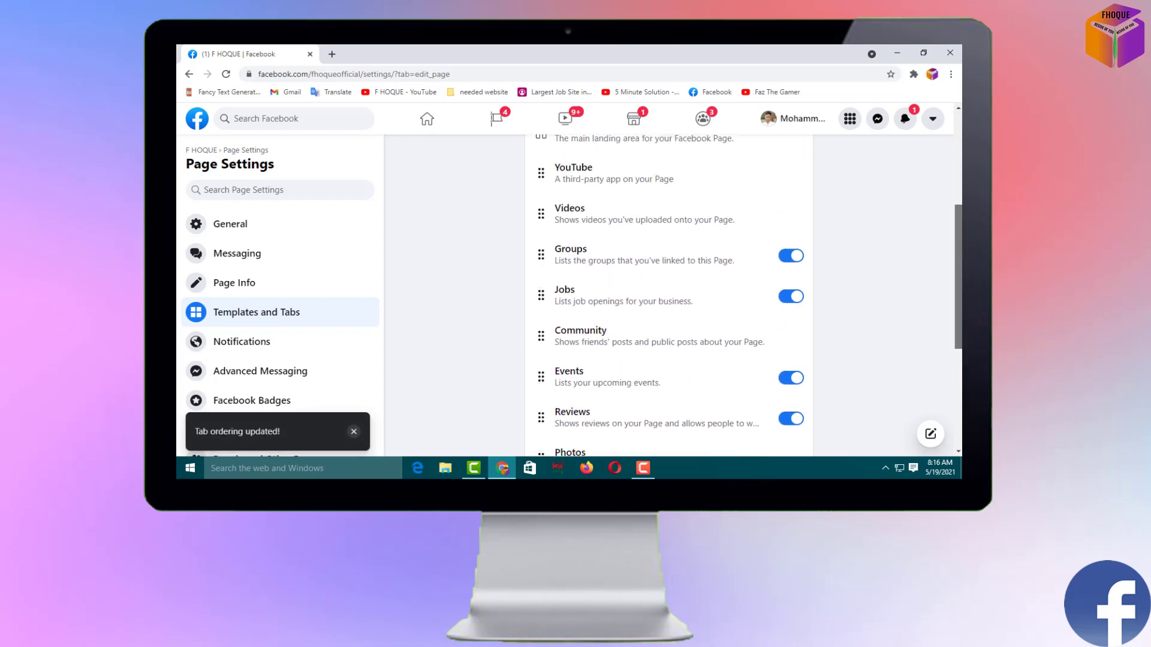
{"action": "left_click_drag", "start_coordinate": [603, 367], "coordinate": [604, 266]}
{"action": "scroll", "coordinate": [904, 287], "scroll_direction": "up", "scroll_amount": 2}
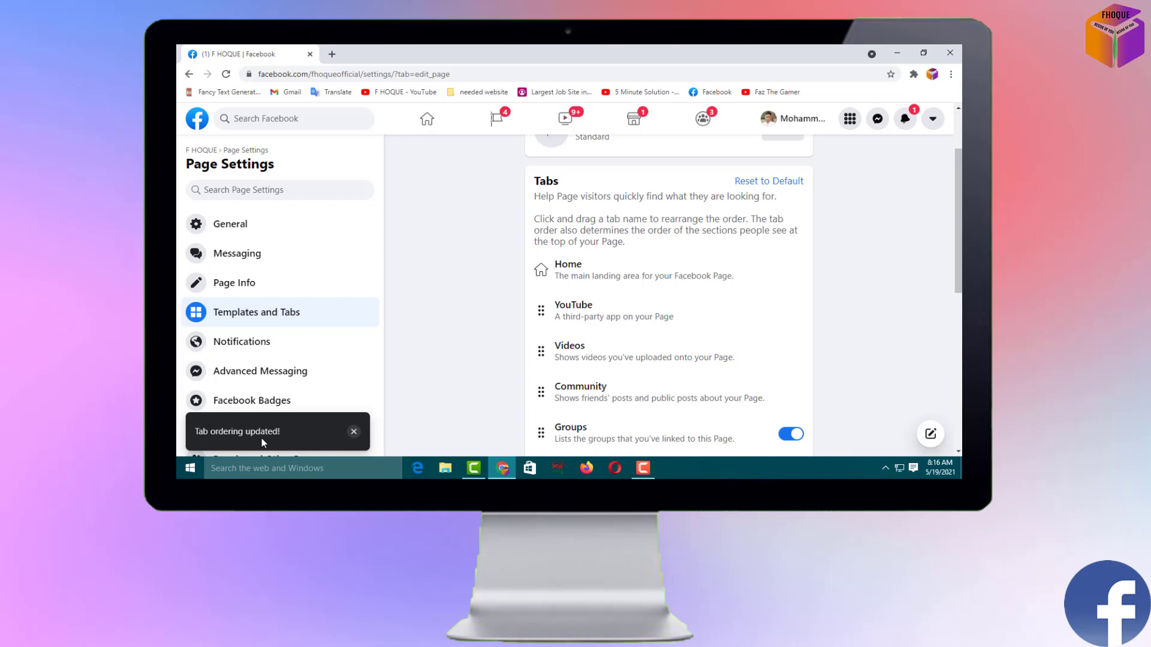
Go back to the F HOQUE page and open its YouTube tab's Application settings form
{"action": "left_click", "coordinate": [189, 74]}
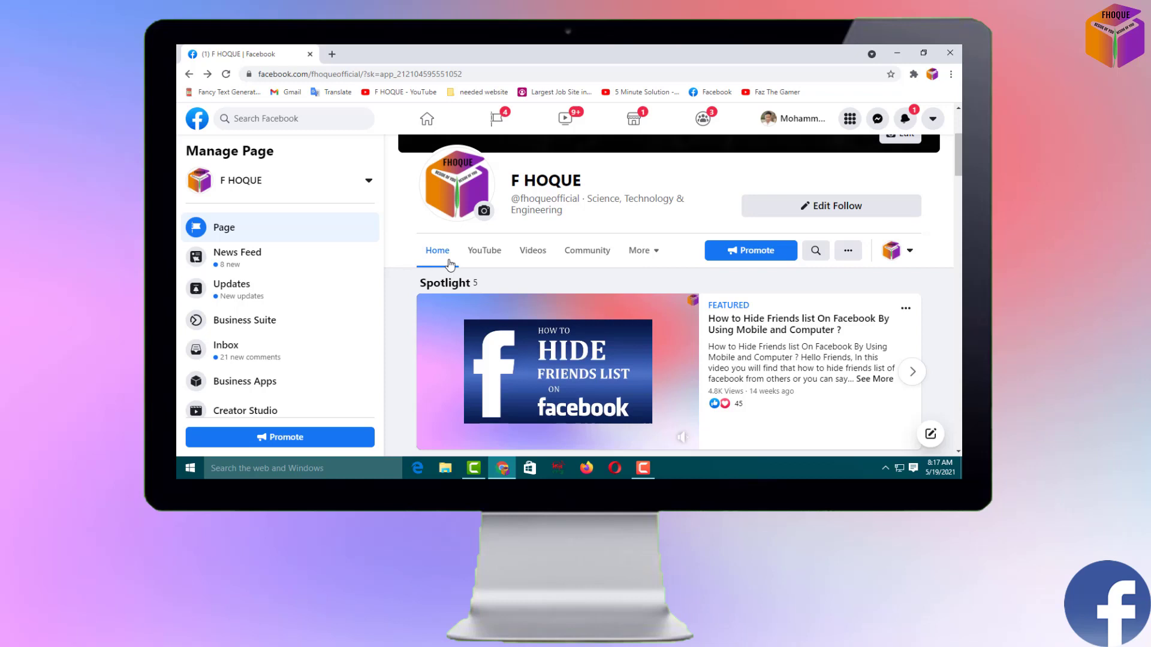
{"action": "left_click", "coordinate": [488, 255]}
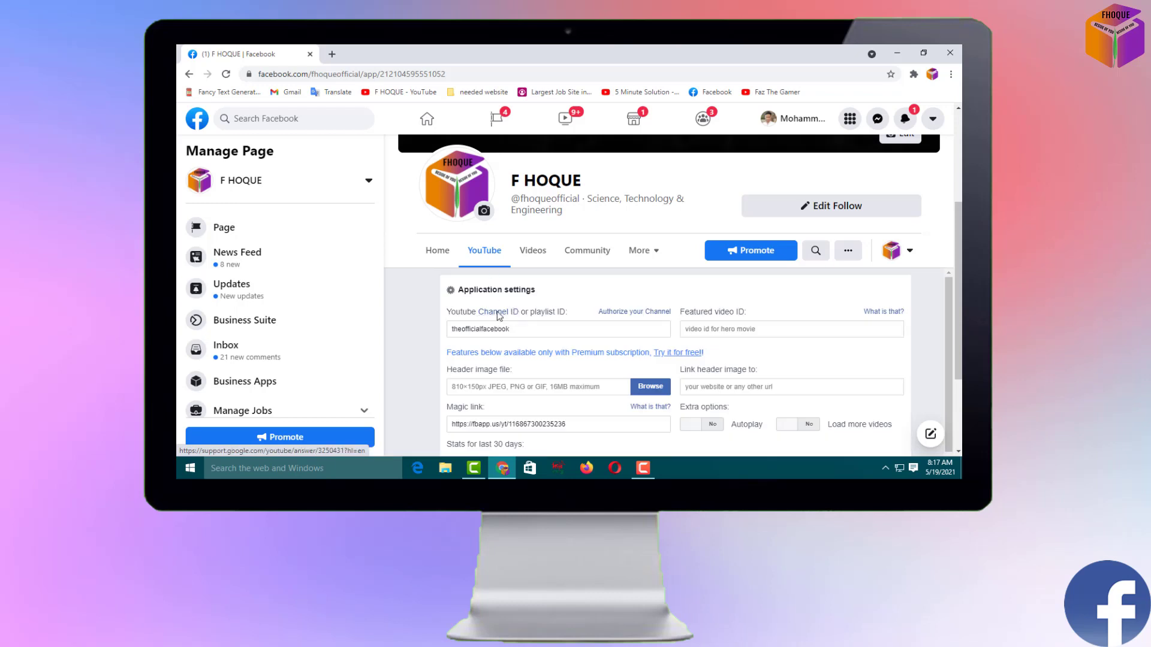
{"action": "left_click_drag", "start_coordinate": [960, 248], "coordinate": [959, 272]}
{"action": "scroll", "coordinate": [517, 291], "scroll_direction": "up", "scroll_amount": 1}
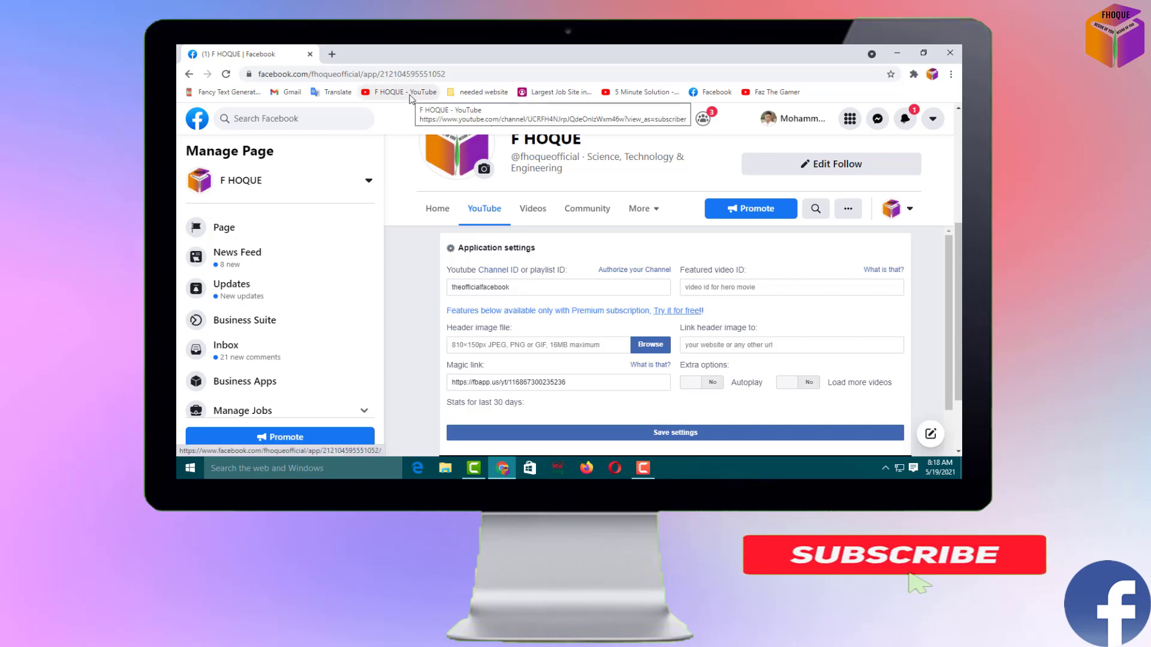
Load the F HOQUE YouTube channel in a new tab and view it as the channel owner
{"action": "left_click", "coordinate": [333, 55]}
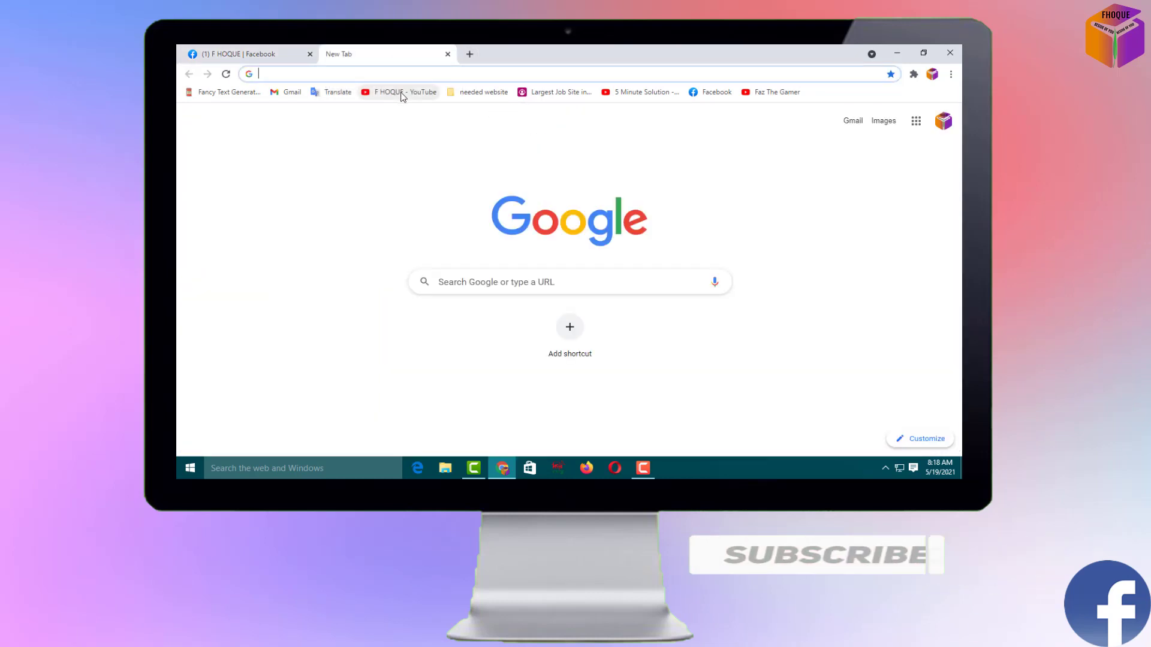
{"action": "left_click", "coordinate": [403, 93]}
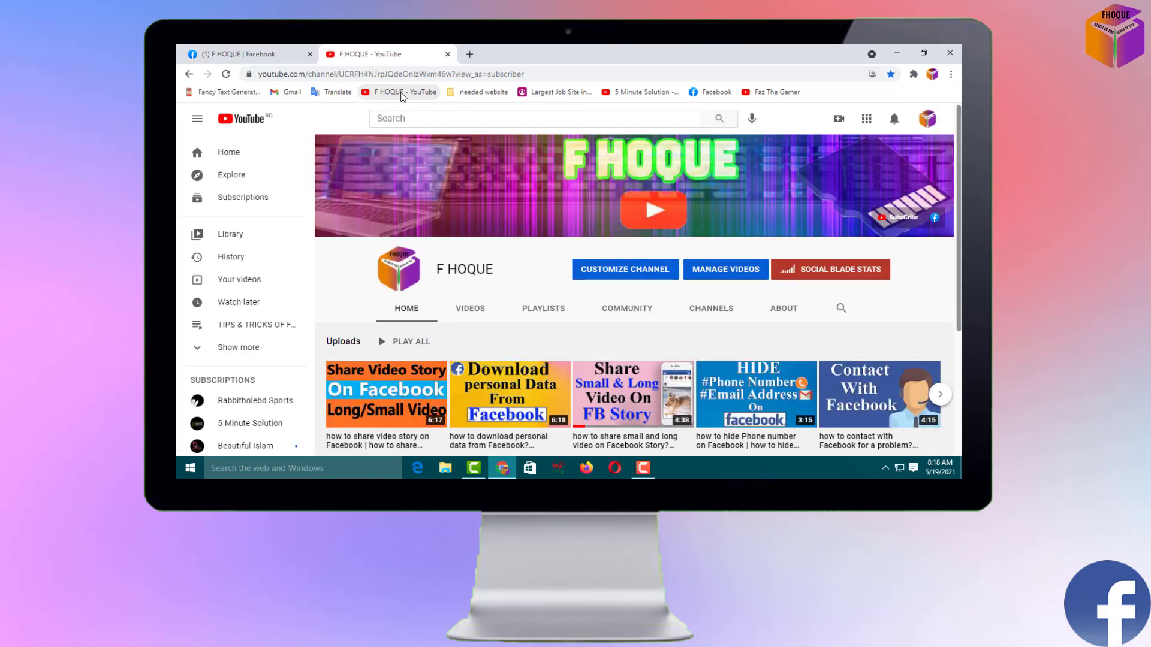
{"action": "left_click", "coordinate": [928, 122]}
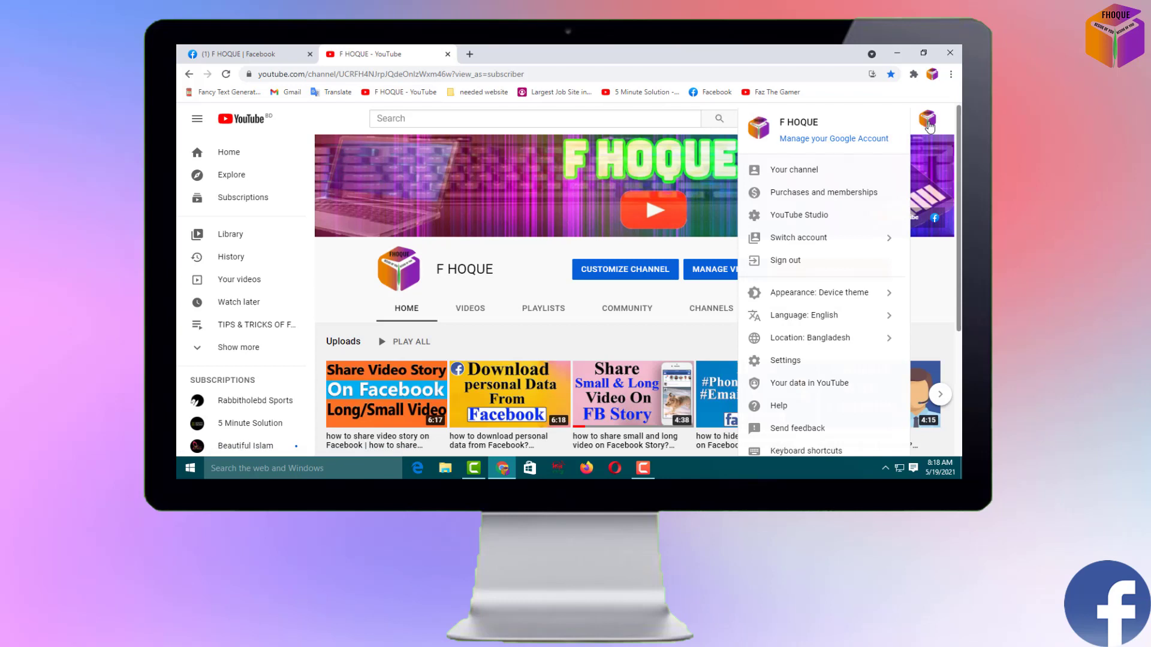
{"action": "left_click", "coordinate": [802, 172]}
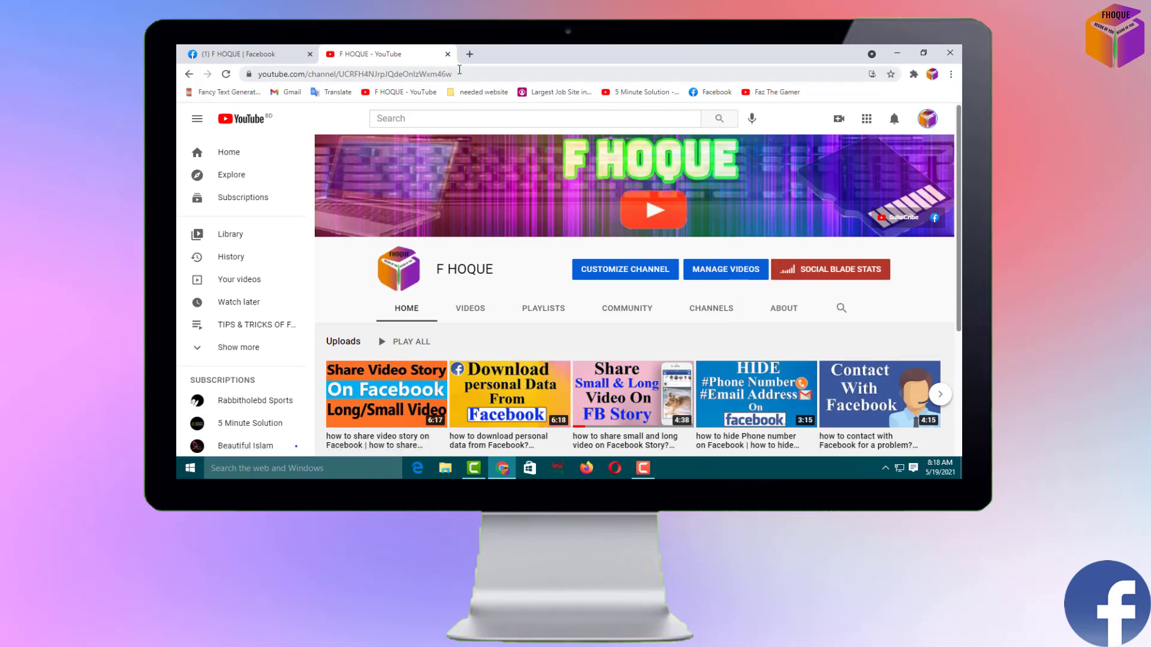
Copy the channel ID from the end of the channel page address
{"action": "left_click_drag", "start_coordinate": [460, 77], "coordinate": [342, 68]}
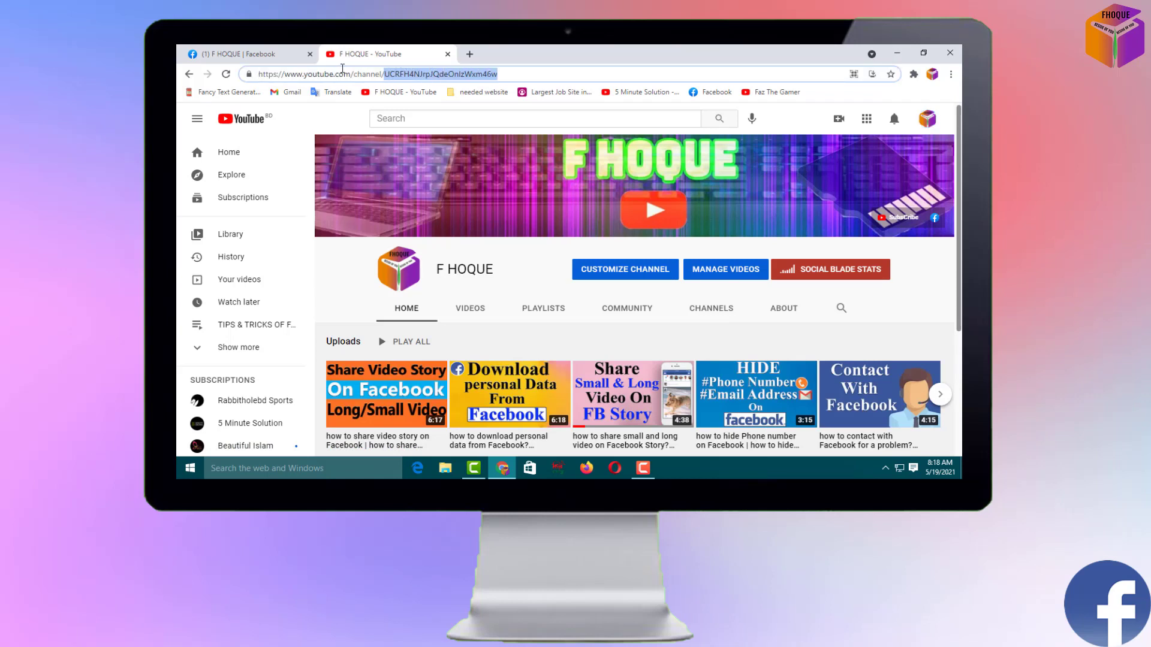
{"action": "right_click", "coordinate": [413, 76]}
{"action": "left_click", "coordinate": [440, 114]}
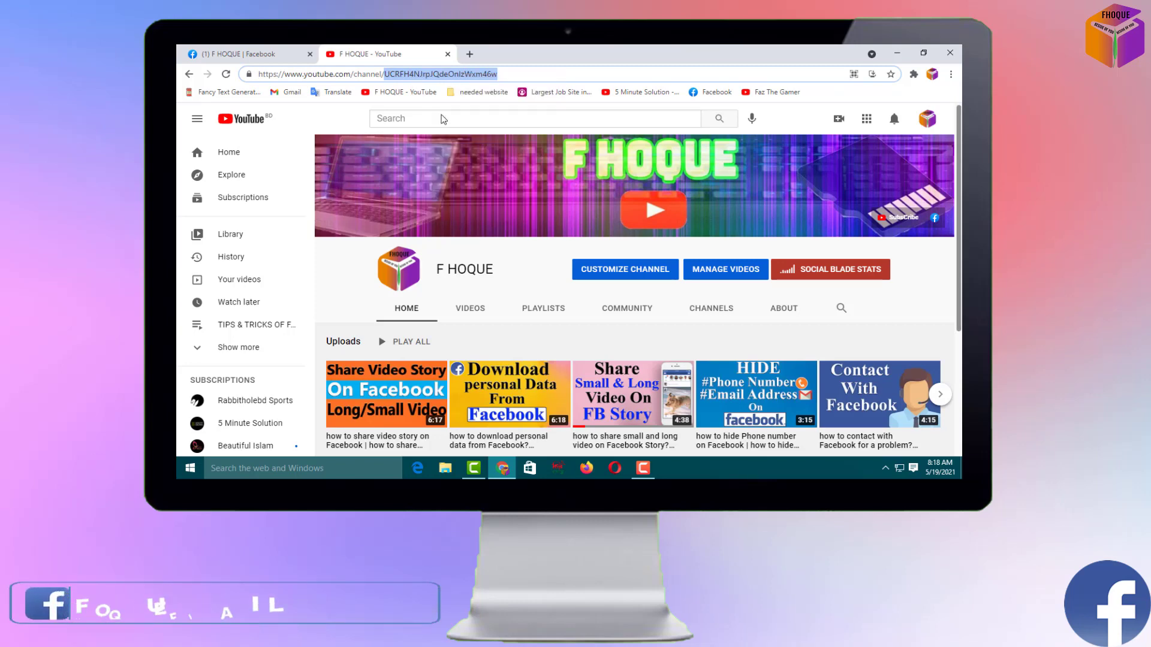
Replace the sample Youtube Channel ID in the Facebook settings with the copied F HOQUE ID
{"action": "left_click", "coordinate": [257, 54]}
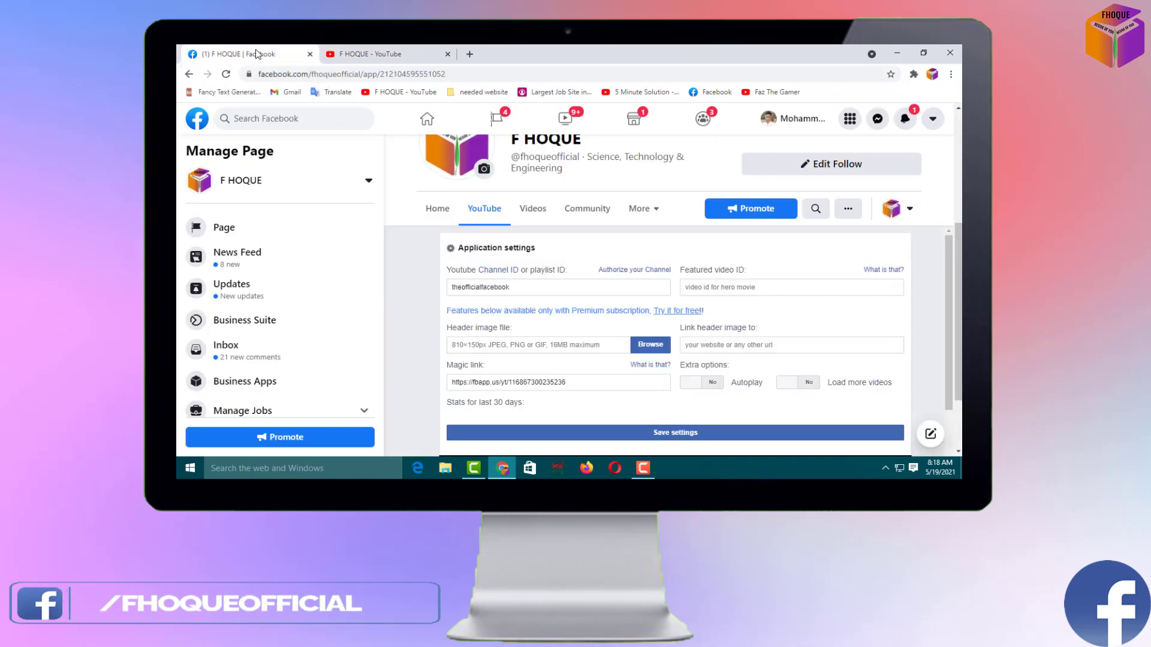
{"action": "left_click_drag", "start_coordinate": [520, 289], "coordinate": [427, 307]}
{"action": "key", "text": "ctrl+v"}
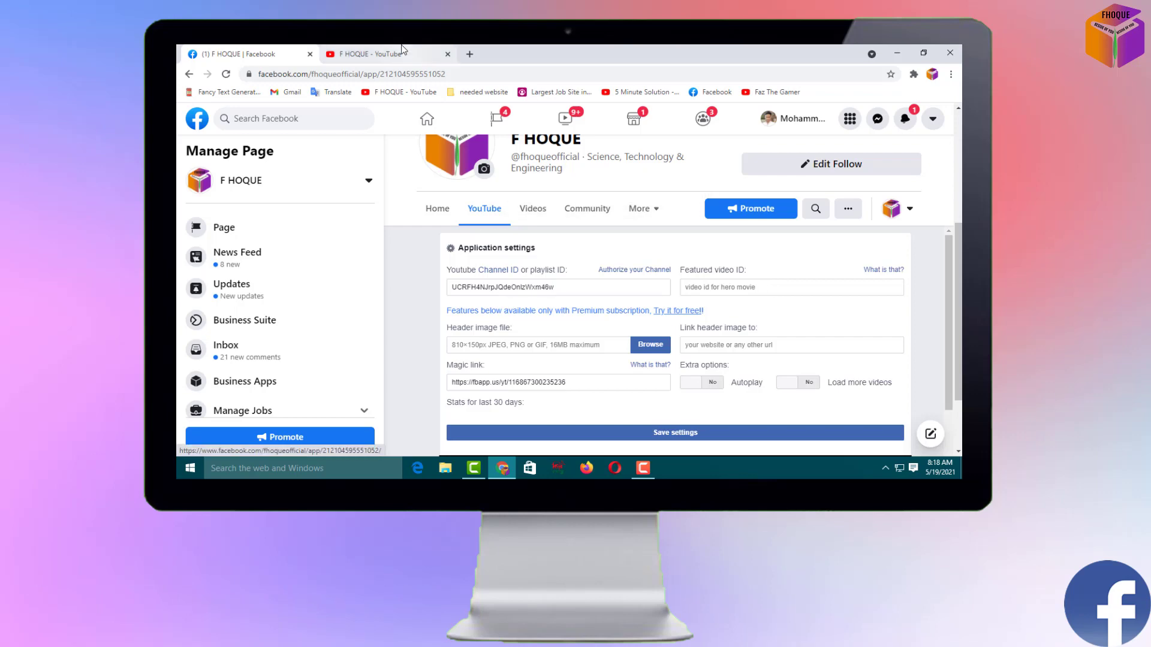
{"action": "key", "text": "ctrl+Tab"}
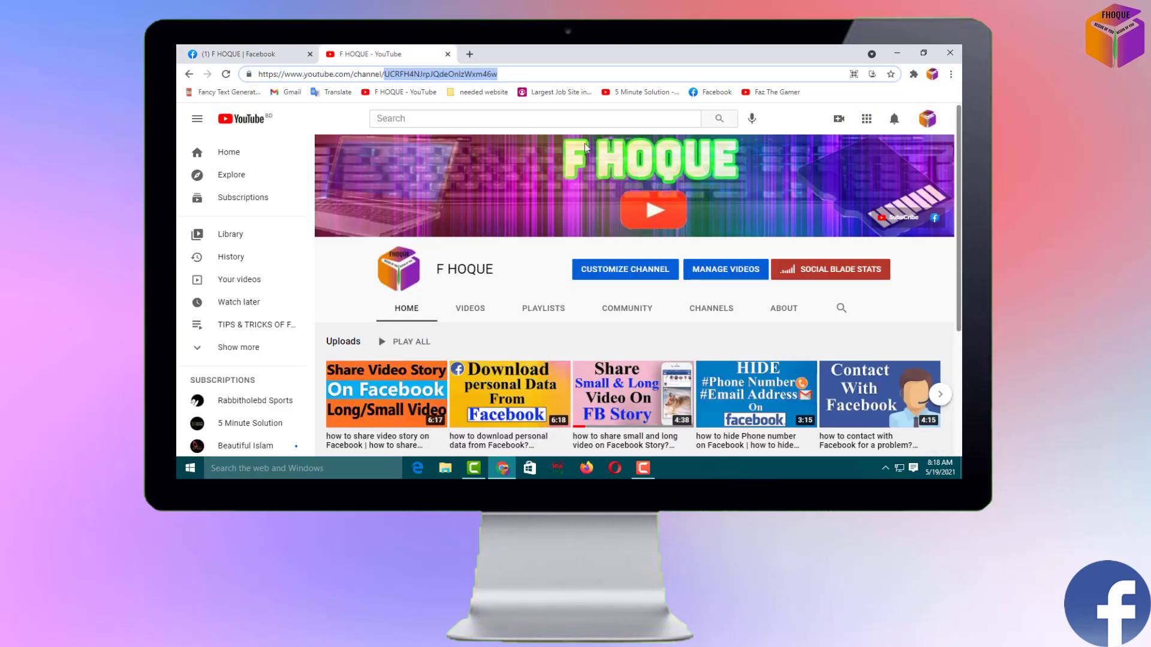
In YouTube Studio, copy the shareable link of the May 12 Recover Deleted Messages video
{"action": "left_click", "coordinate": [732, 275]}
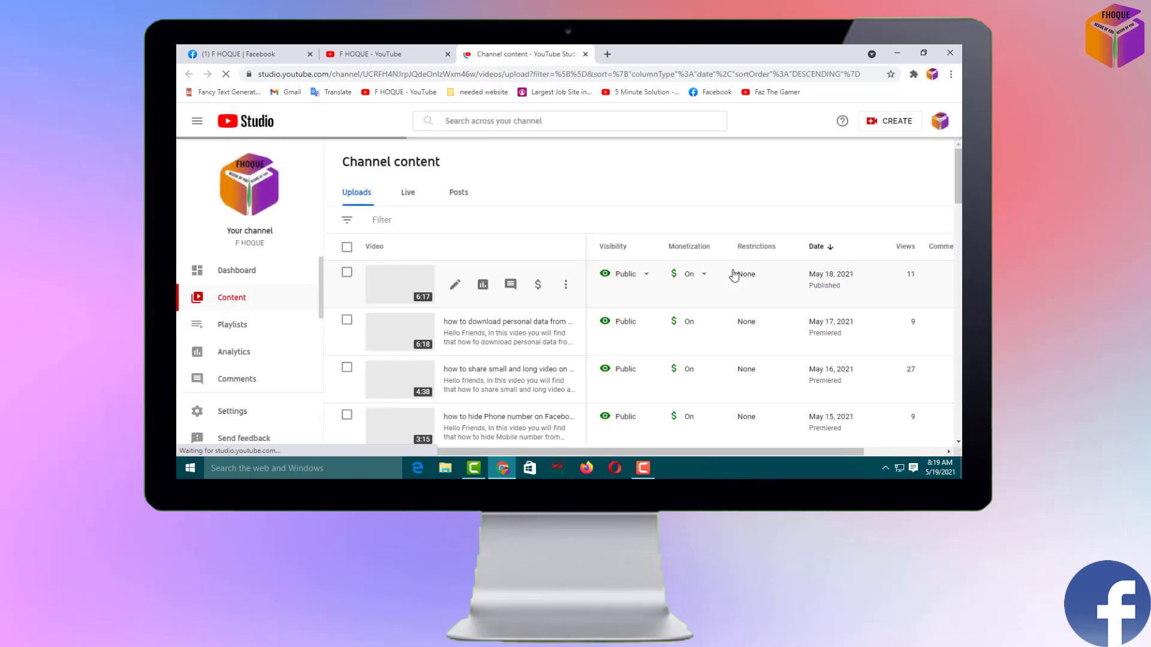
{"action": "scroll", "coordinate": [776, 237], "scroll_direction": "down", "scroll_amount": 5}
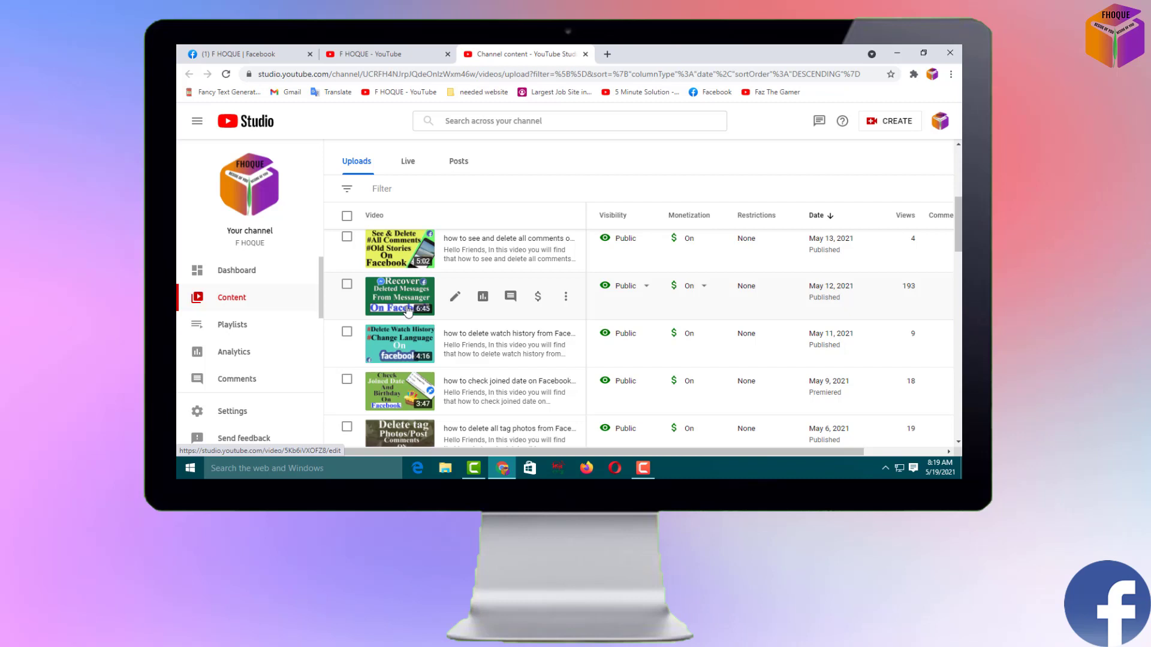
{"action": "left_click", "coordinate": [566, 298]}
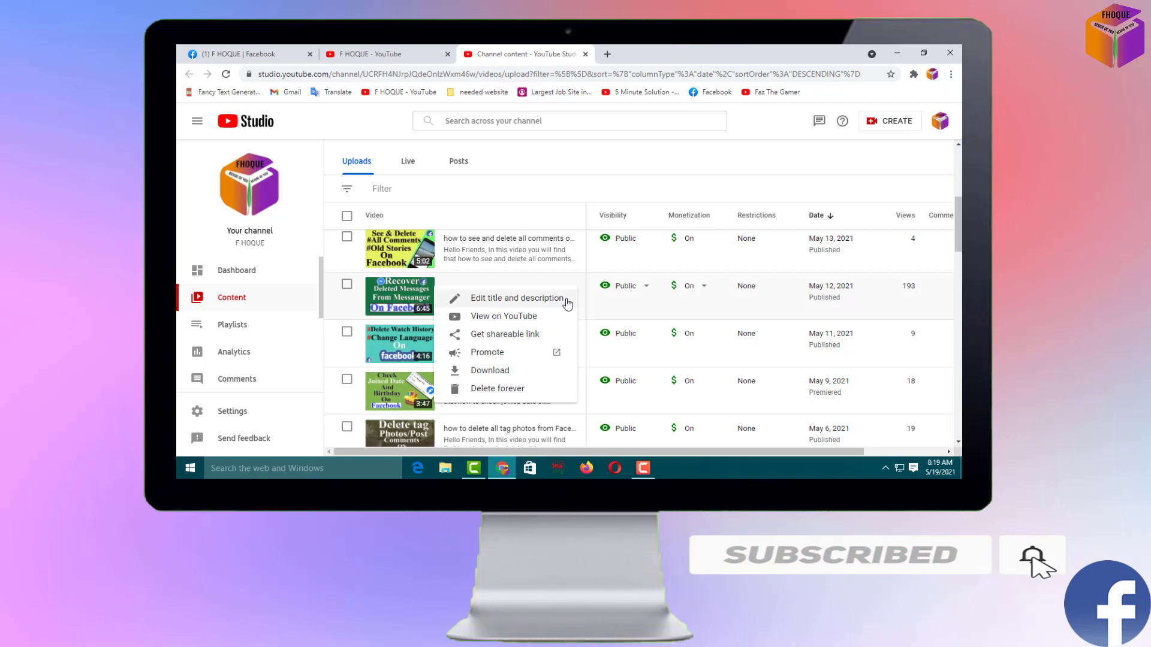
{"action": "left_click", "coordinate": [513, 338]}
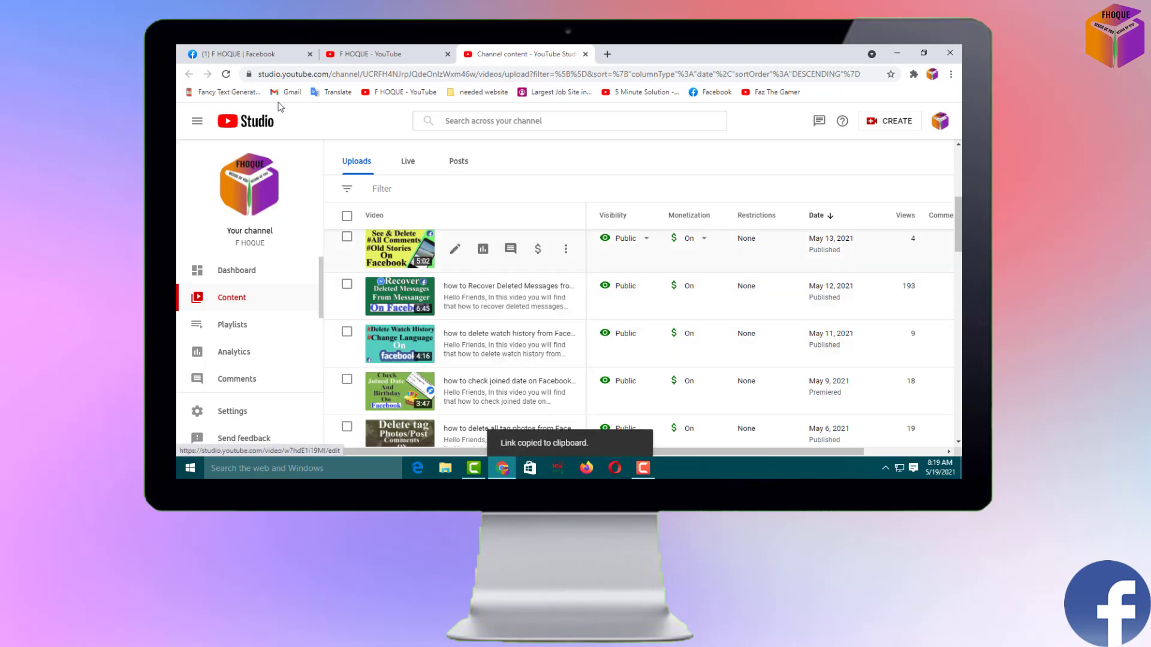
{"action": "left_click", "coordinate": [252, 53]}
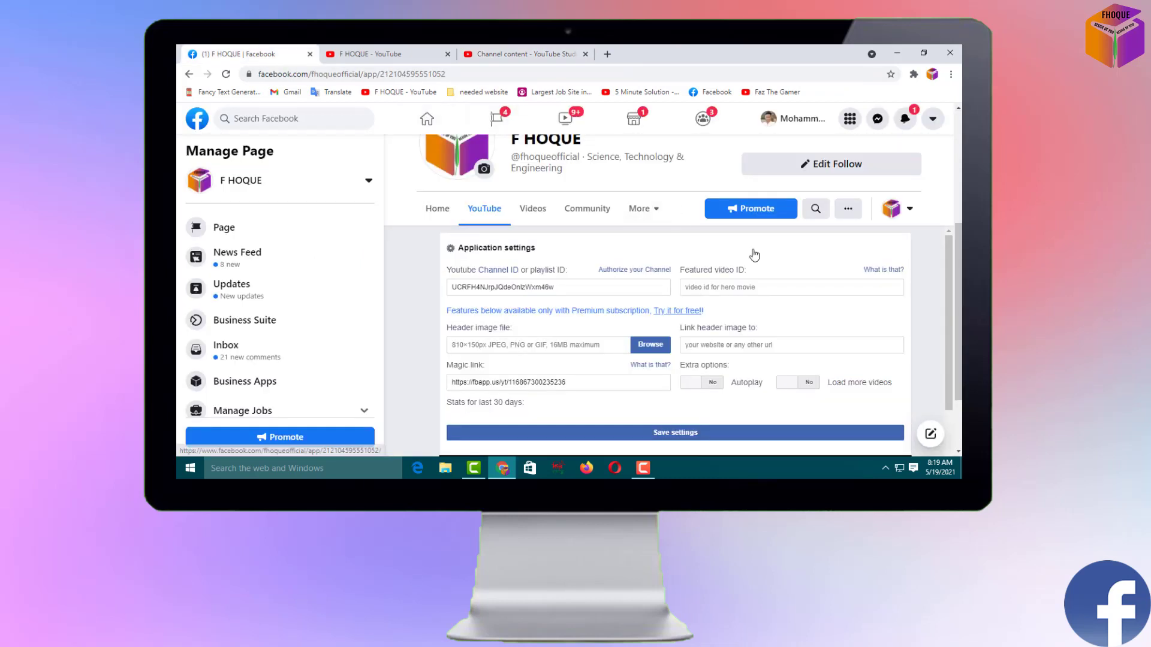
{"action": "left_click", "coordinate": [766, 289]}
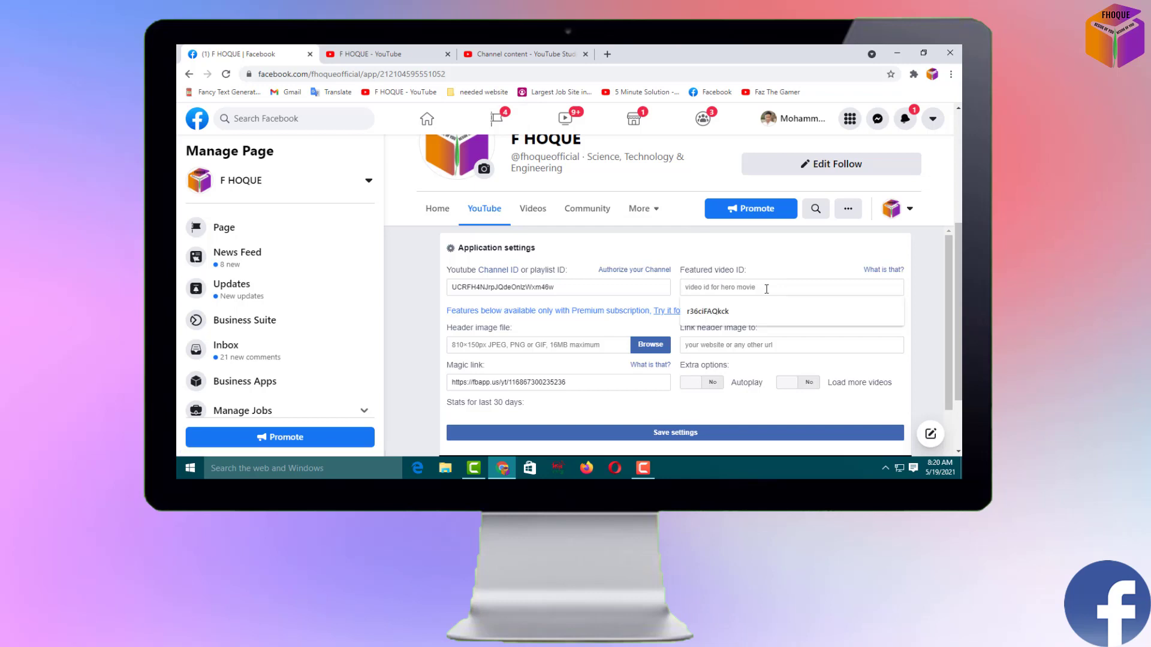
{"action": "key", "text": "ctrl+v"}
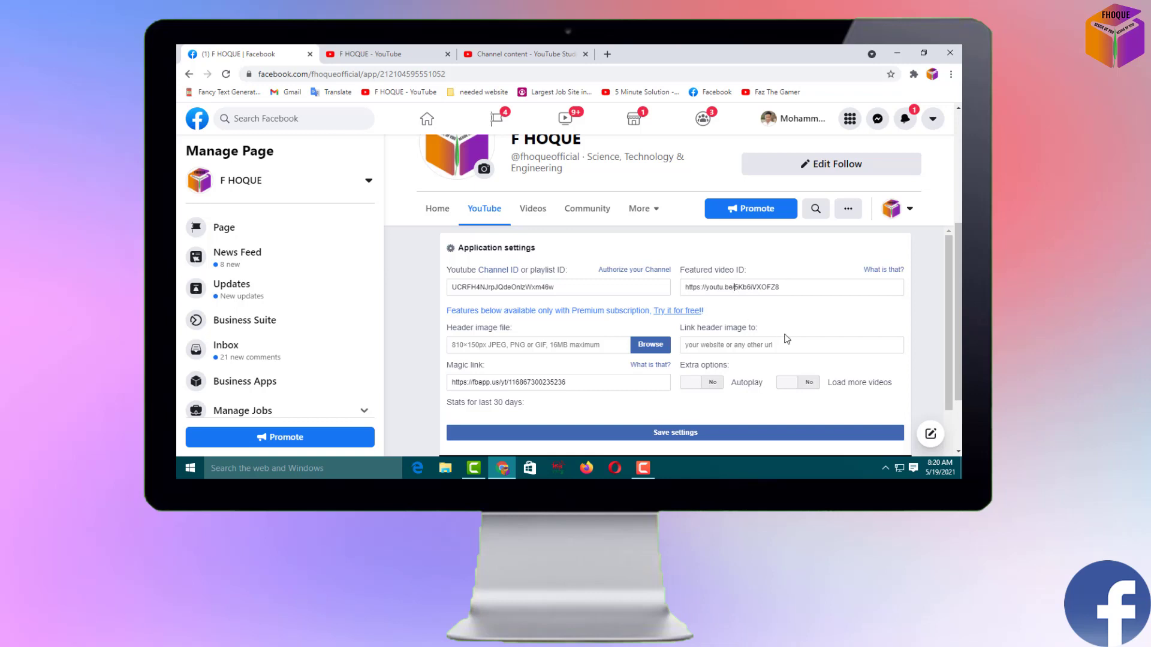
{"action": "key", "text": "BackSpace"}
{"action": "key", "text": "BackSpace"}
{"action": "key", "text": "BackSpace"}
{"action": "key", "text": "BackSpace"}
{"action": "key", "text": "BackSpace"}
{"action": "key", "text": "BackSpace"}
{"action": "key", "text": "BackSpace"}
{"action": "key", "text": "BackSpace"}
{"action": "key", "text": "BackSpace"}
{"action": "key", "text": "BackSpace"}
{"action": "key", "text": "BackSpace"}
{"action": "key", "text": "BackSpace"}
{"action": "key", "text": "BackSpace"}
{"action": "key", "text": "BackSpace"}
{"action": "key", "text": "BackSpace"}
{"action": "key", "text": "BackSpace"}
{"action": "key", "text": "BackSpace"}
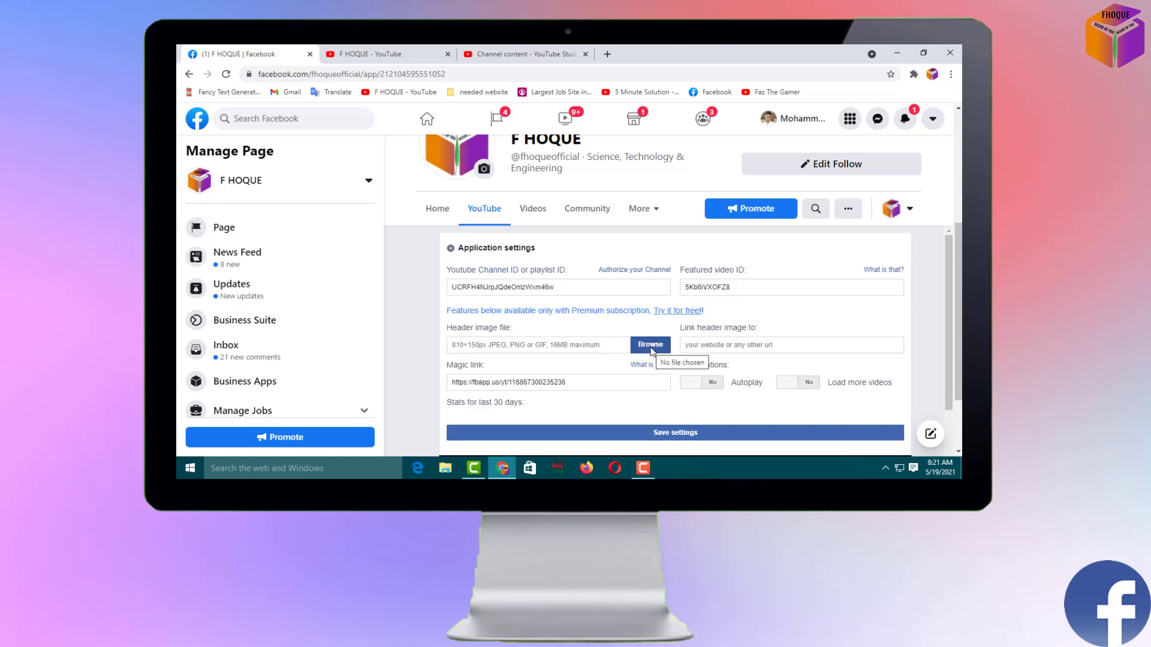
{"action": "left_click", "coordinate": [522, 53]}
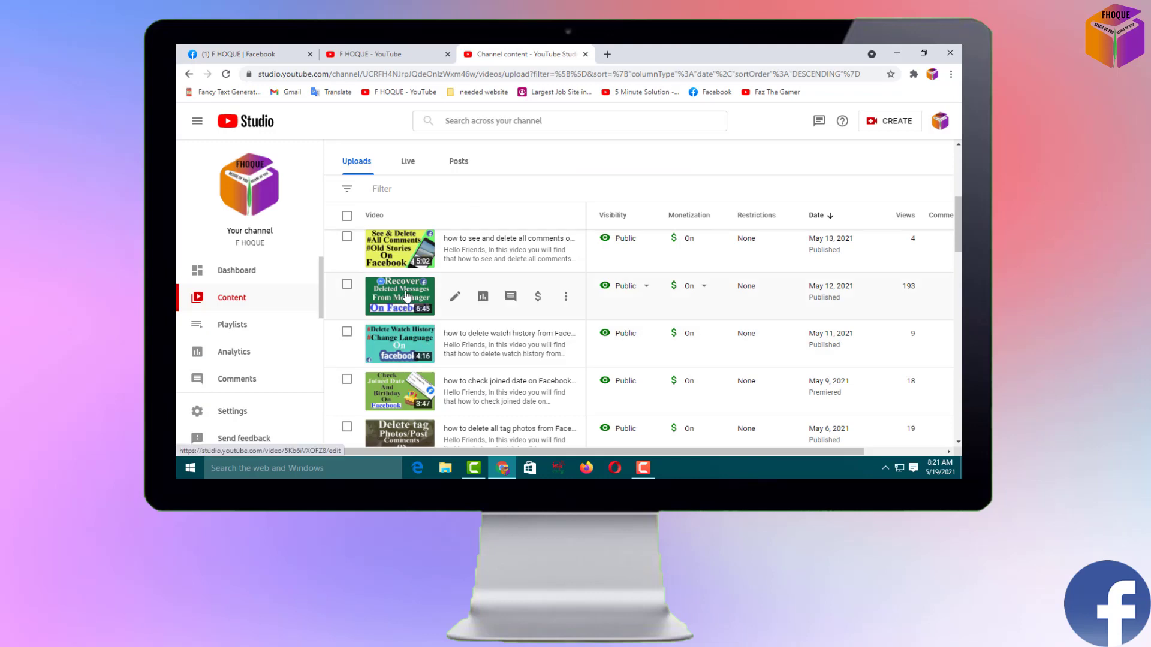
{"action": "left_click", "coordinate": [246, 53]}
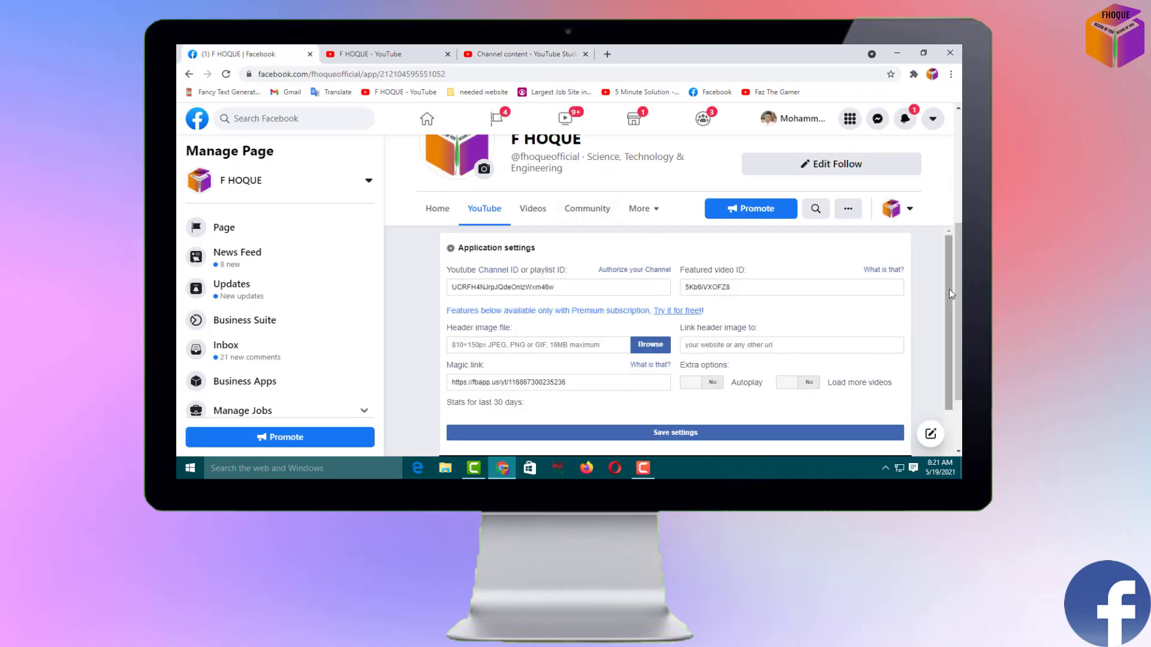
{"action": "left_click_drag", "start_coordinate": [948, 290], "coordinate": [948, 330]}
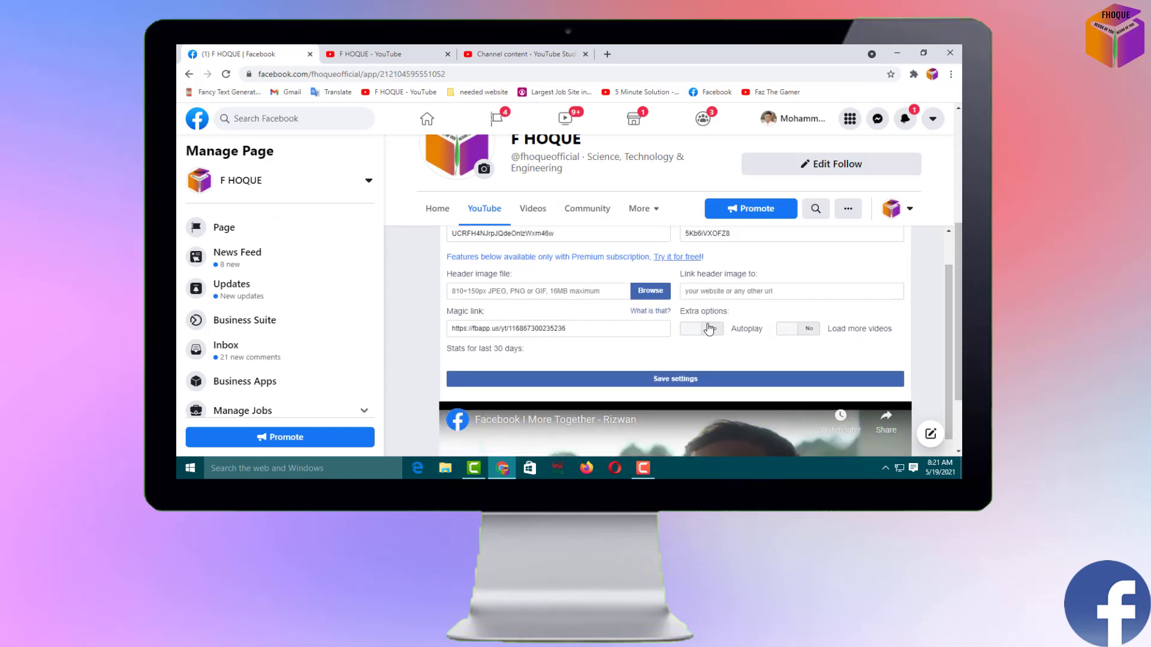
Switch Autoplay and Load more videos to Yes and save the YouTube app settings
{"action": "left_click", "coordinate": [694, 334]}
{"action": "left_click", "coordinate": [786, 334]}
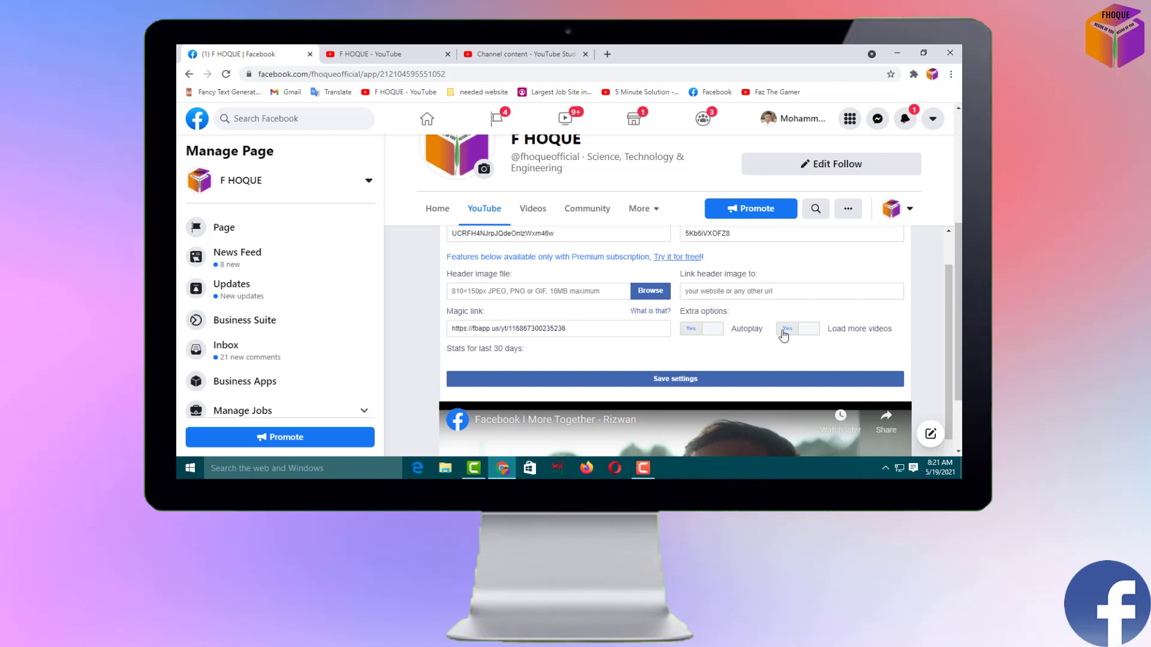
{"action": "left_click", "coordinate": [685, 384]}
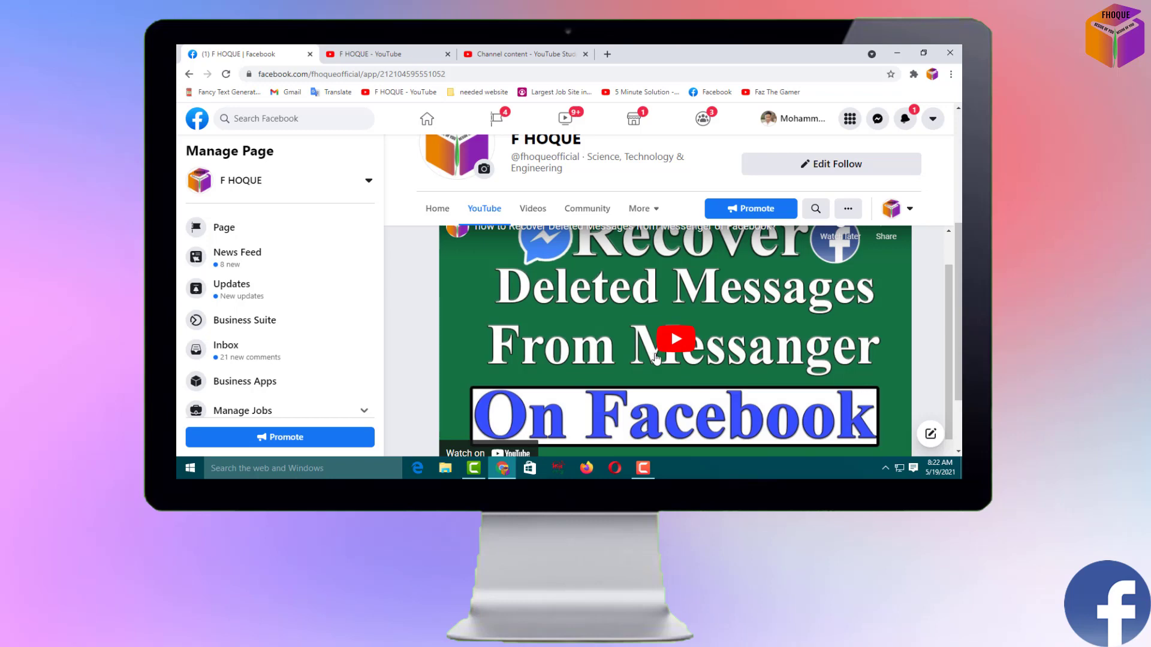
Visit the F HOQUE page's Home section, then reopen its YouTube tab to check it
{"action": "scroll", "coordinate": [946, 336], "scroll_direction": "up", "scroll_amount": 1}
{"action": "scroll", "coordinate": [946, 336], "scroll_direction": "down", "scroll_amount": 2}
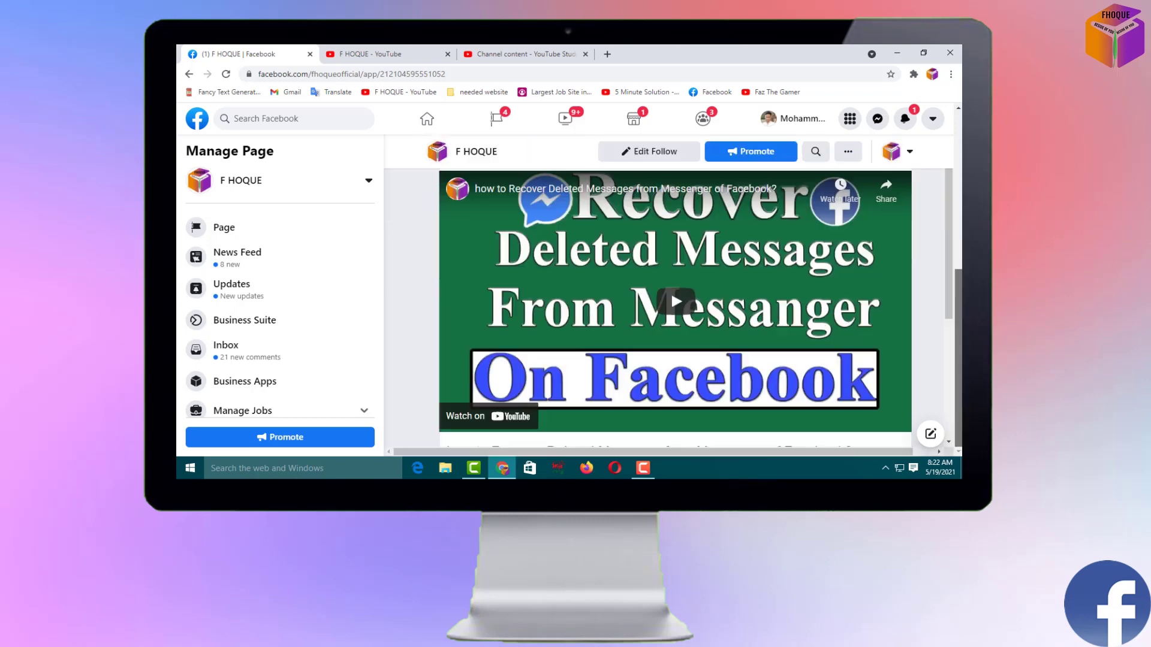
{"action": "scroll", "coordinate": [946, 335], "scroll_direction": "up", "scroll_amount": 3}
{"action": "scroll", "coordinate": [886, 297], "scroll_direction": "down", "scroll_amount": 1}
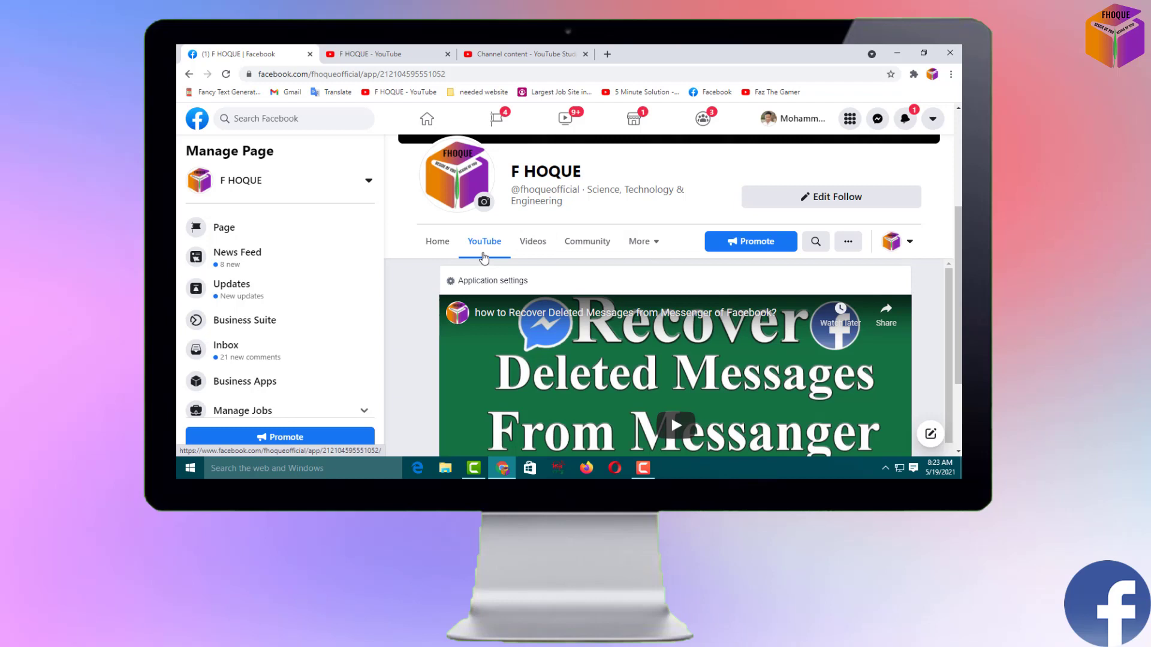
{"action": "left_click", "coordinate": [439, 247]}
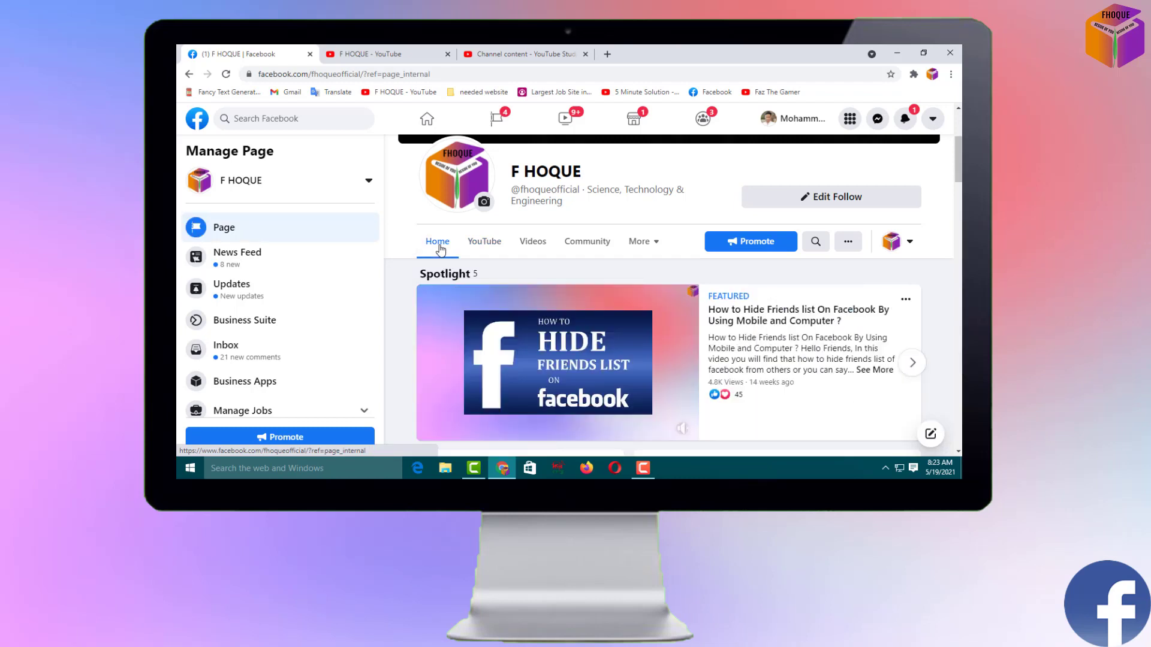
{"action": "left_click", "coordinate": [484, 241]}
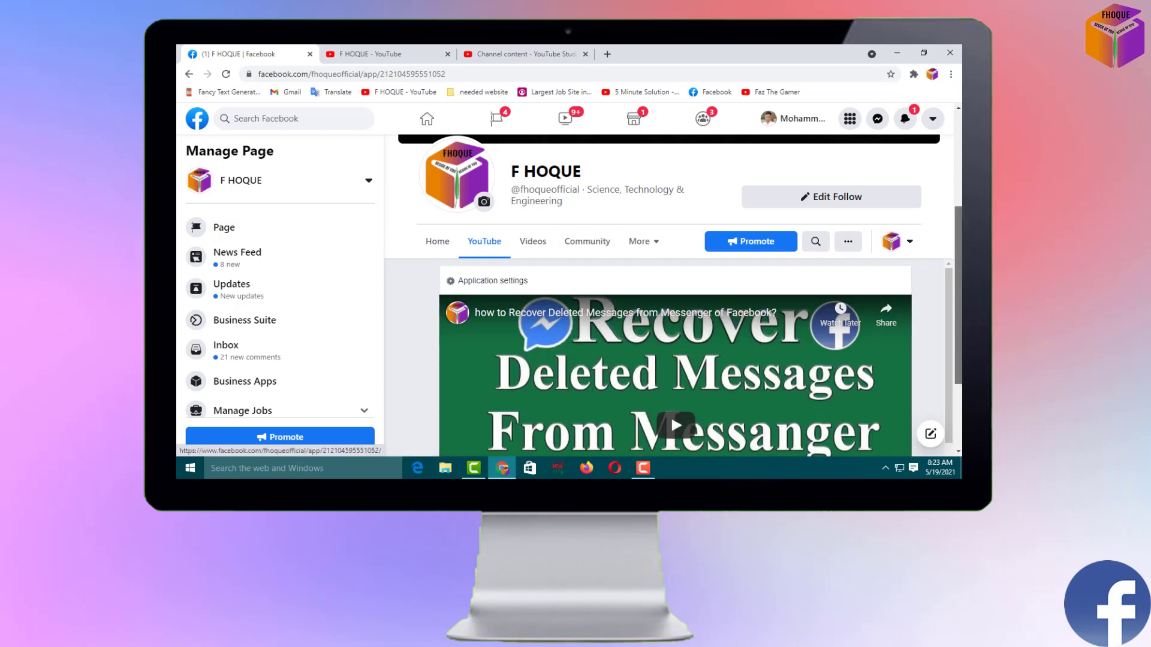
Play the embedded featured Recover Deleted Messages video, pausing and resuming it
{"action": "scroll", "coordinate": [492, 245], "scroll_direction": "down", "scroll_amount": 1}
{"action": "scroll", "coordinate": [541, 334], "scroll_direction": "down", "scroll_amount": 1}
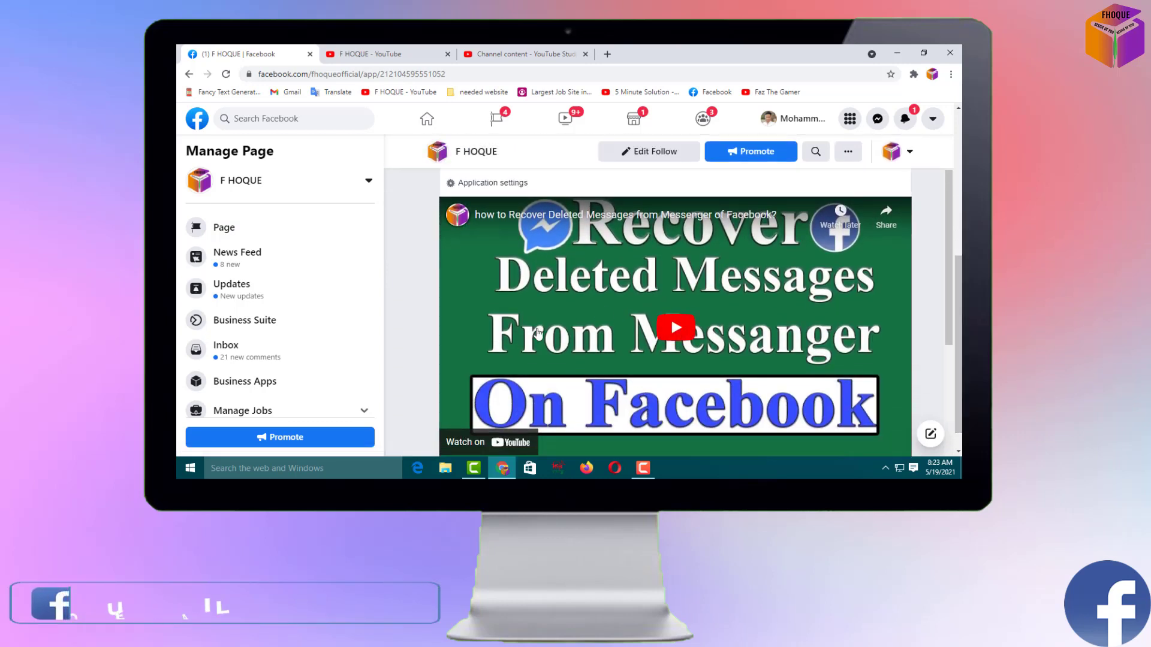
{"action": "left_click", "coordinate": [541, 333]}
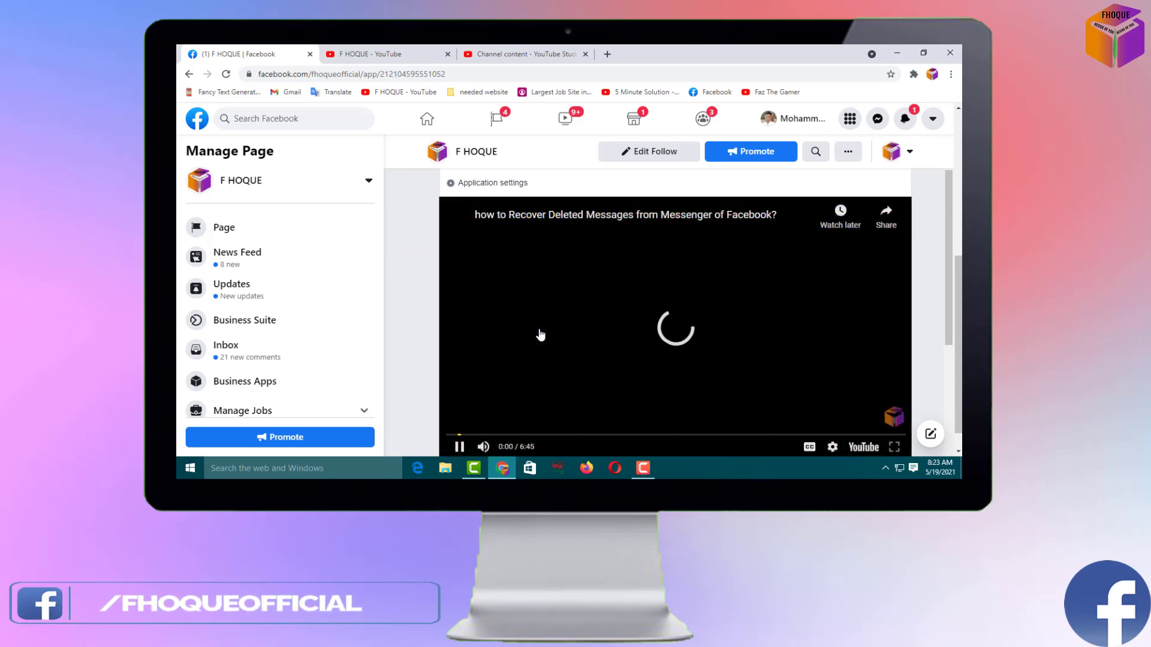
{"action": "scroll", "coordinate": [540, 334], "scroll_direction": "down", "scroll_amount": 1}
{"action": "left_click", "coordinate": [459, 397]}
{"action": "left_click", "coordinate": [483, 397]}
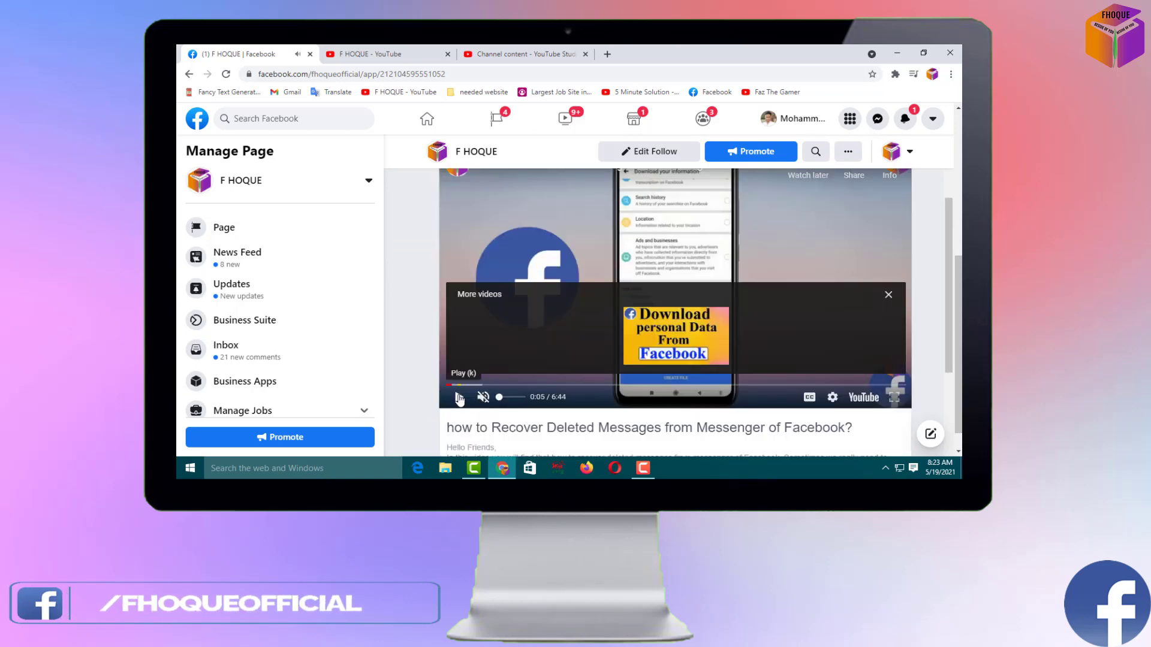
{"action": "left_click", "coordinate": [459, 397]}
{"action": "scroll", "coordinate": [767, 330], "scroll_direction": "up", "scroll_amount": 1}
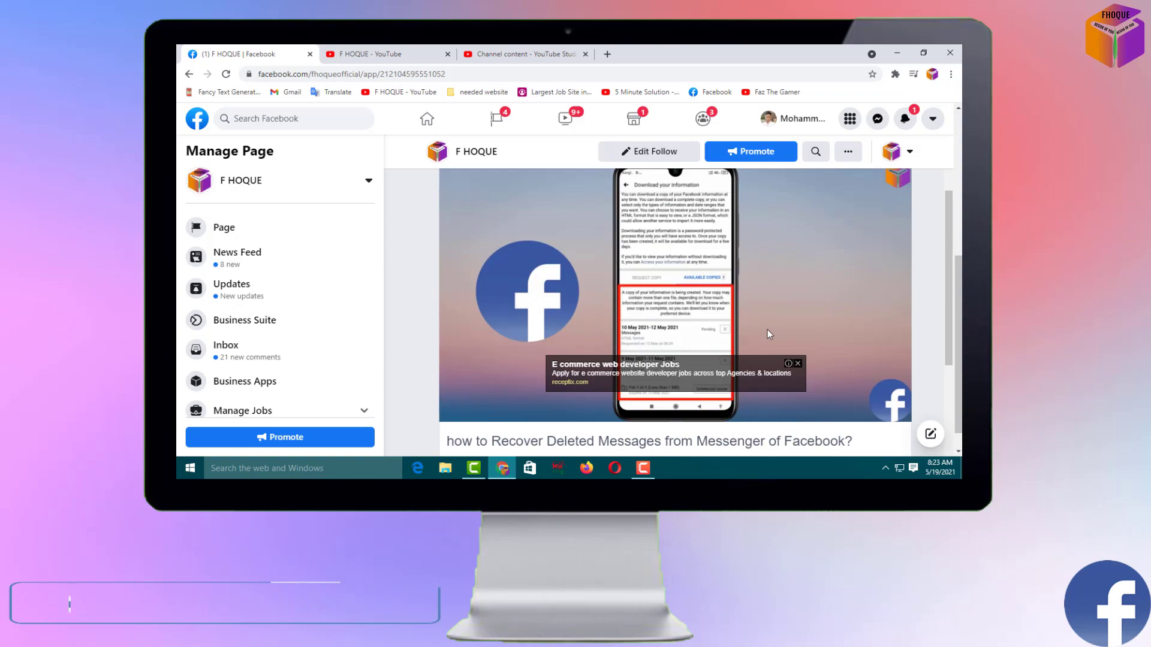
{"action": "scroll", "coordinate": [950, 275], "scroll_direction": "up", "scroll_amount": 1}
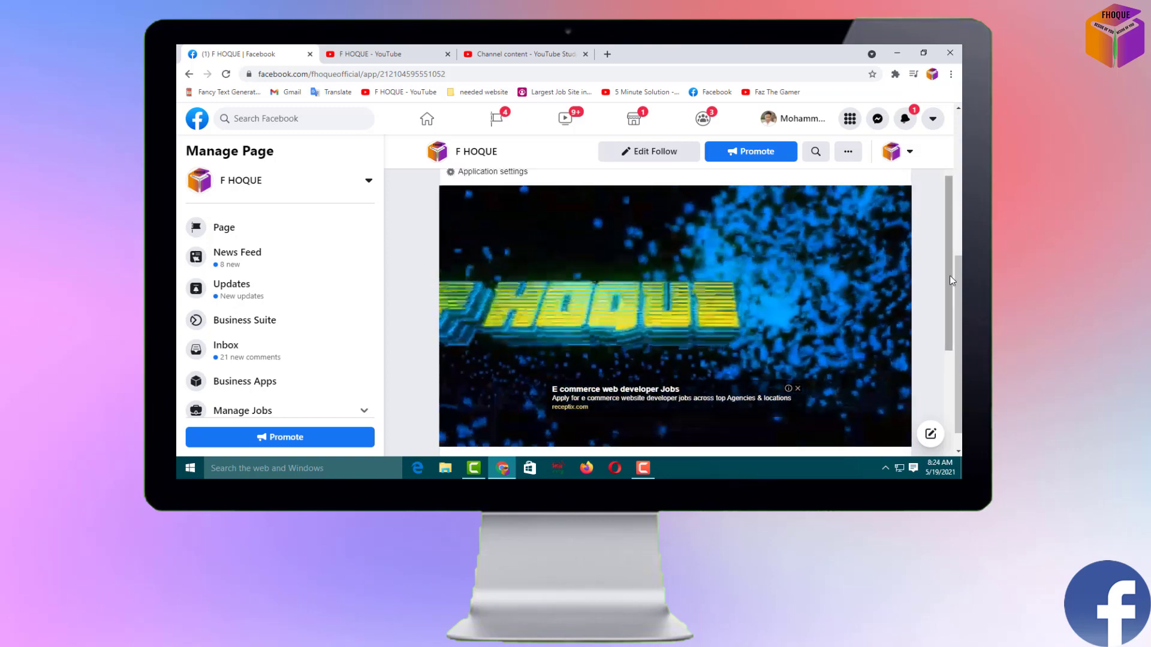
{"action": "left_click_drag", "start_coordinate": [950, 275], "coordinate": [937, 329]}
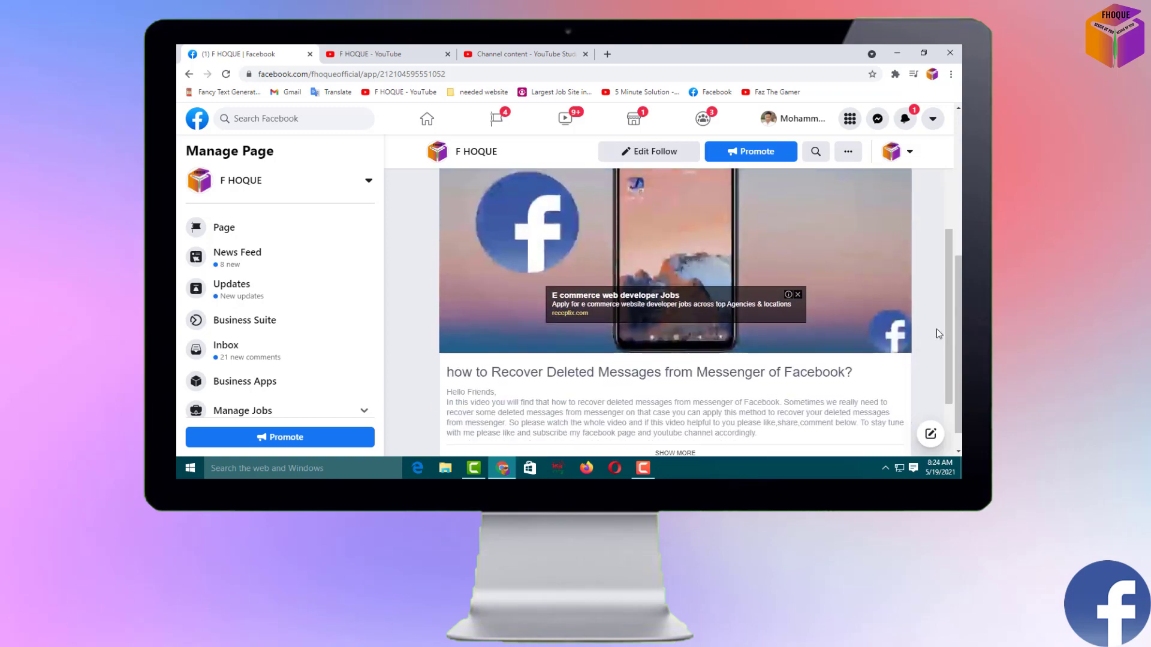
Open the featured video's YouTube watch page in a new tab, then return to Facebook
{"action": "left_click", "coordinate": [869, 350]}
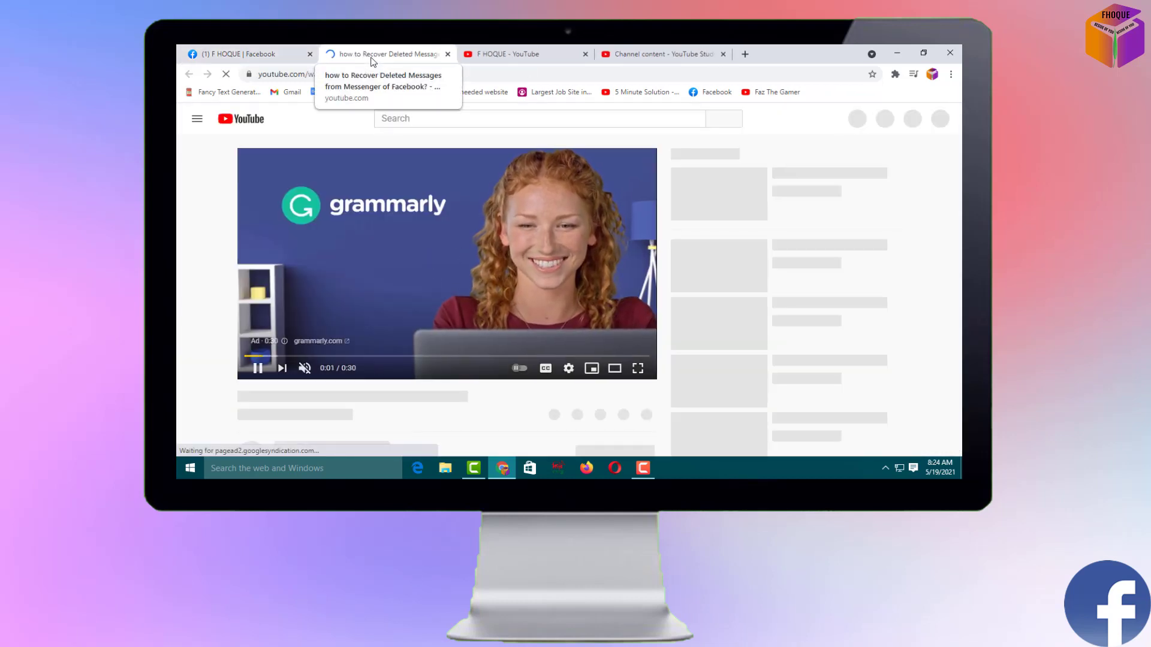
{"action": "left_click", "coordinate": [300, 53]}
{"action": "scroll", "coordinate": [517, 257], "scroll_direction": "up", "scroll_amount": 3}
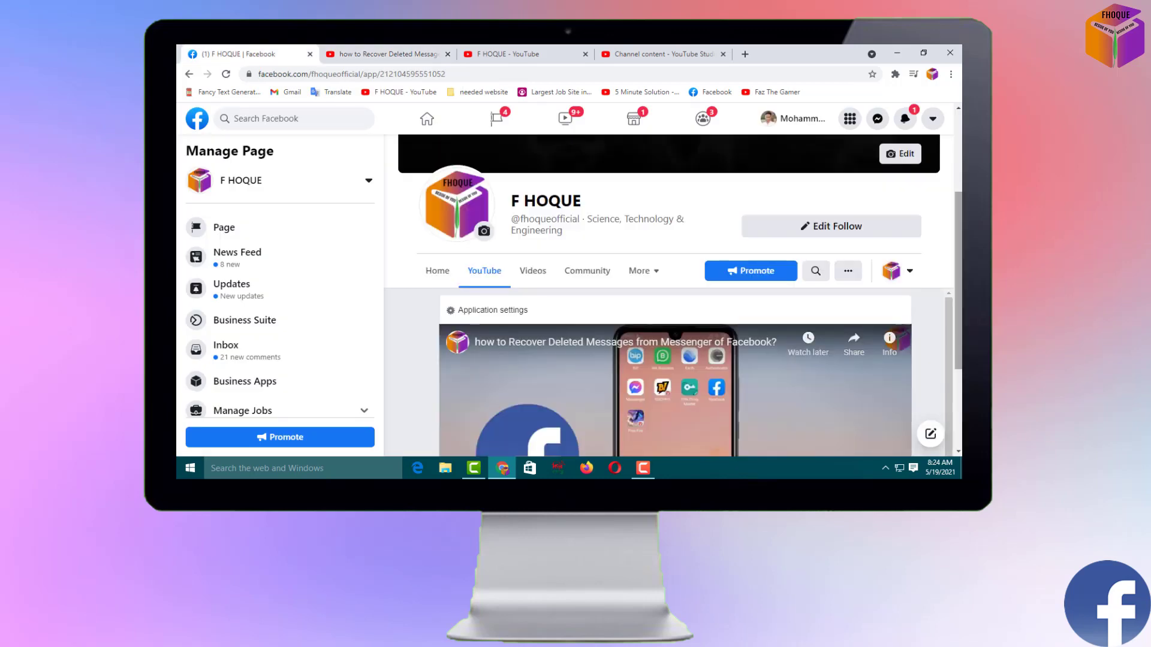